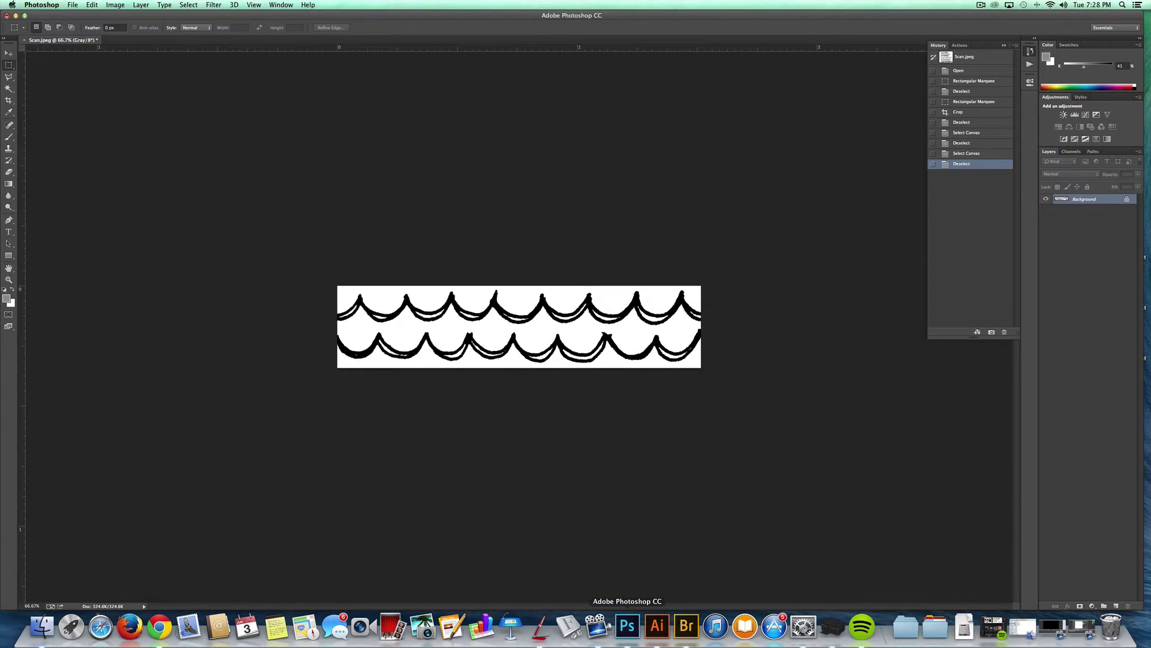
# Select all of the scanned wave image in Photoshop with Cmd+A
pyautogui.press('super+a')
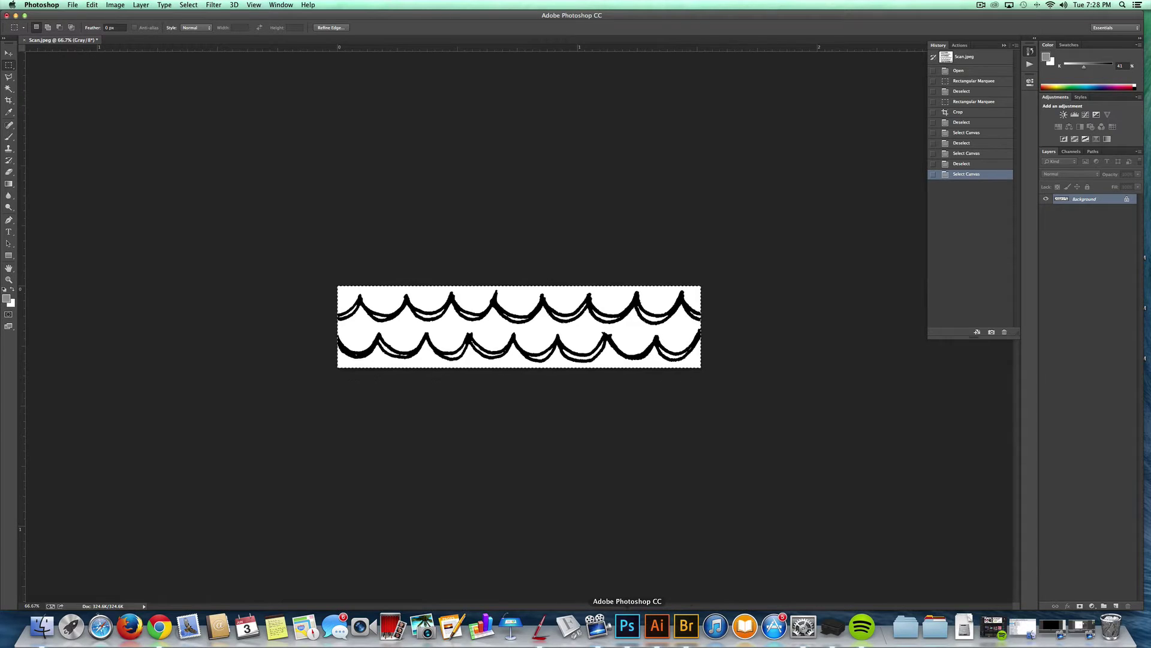
# Paste the wave scan into Illustrator, then Image Trace and Expand it into paths
pyautogui.click(657, 625)
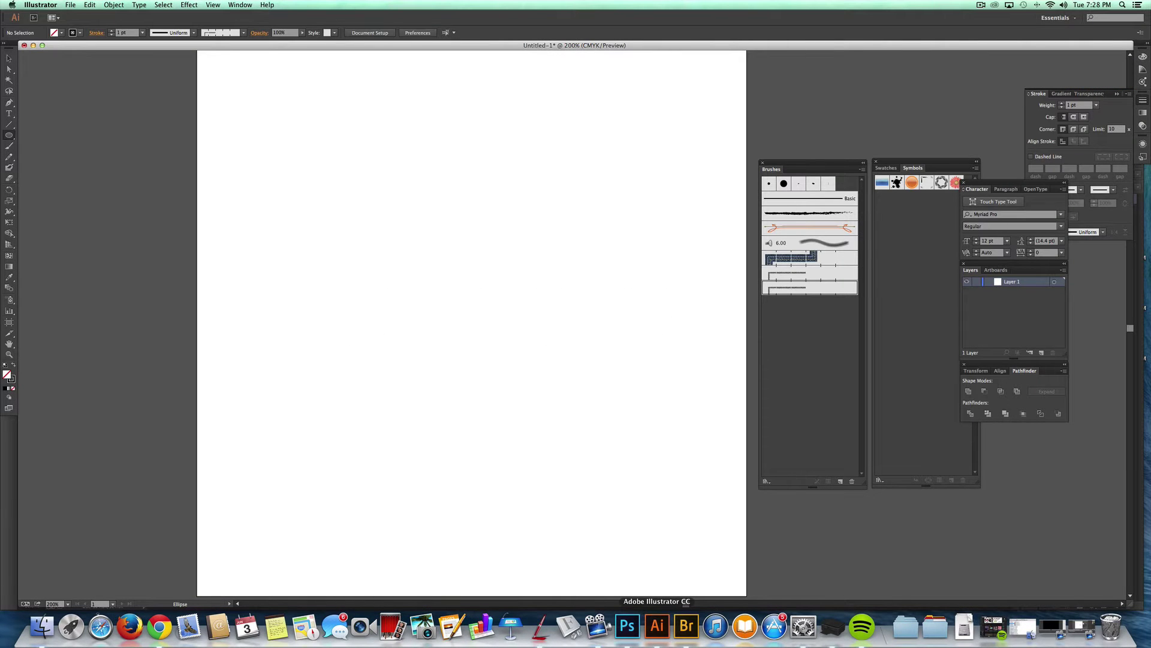
pyautogui.press('super+v')
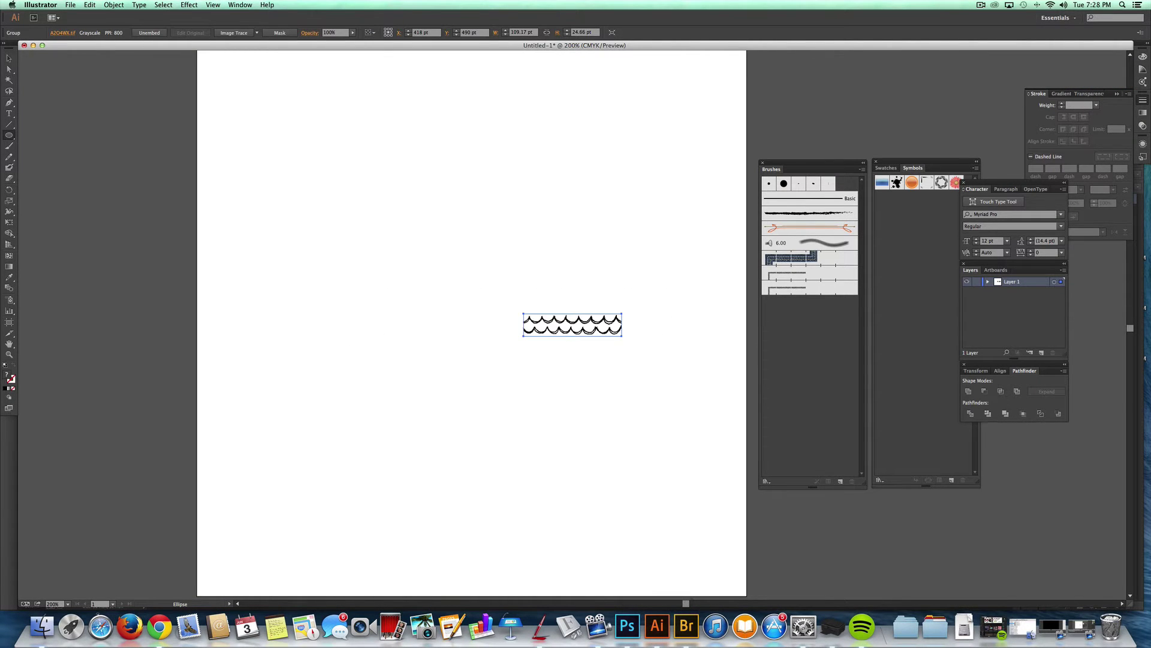
pyautogui.click(234, 32)
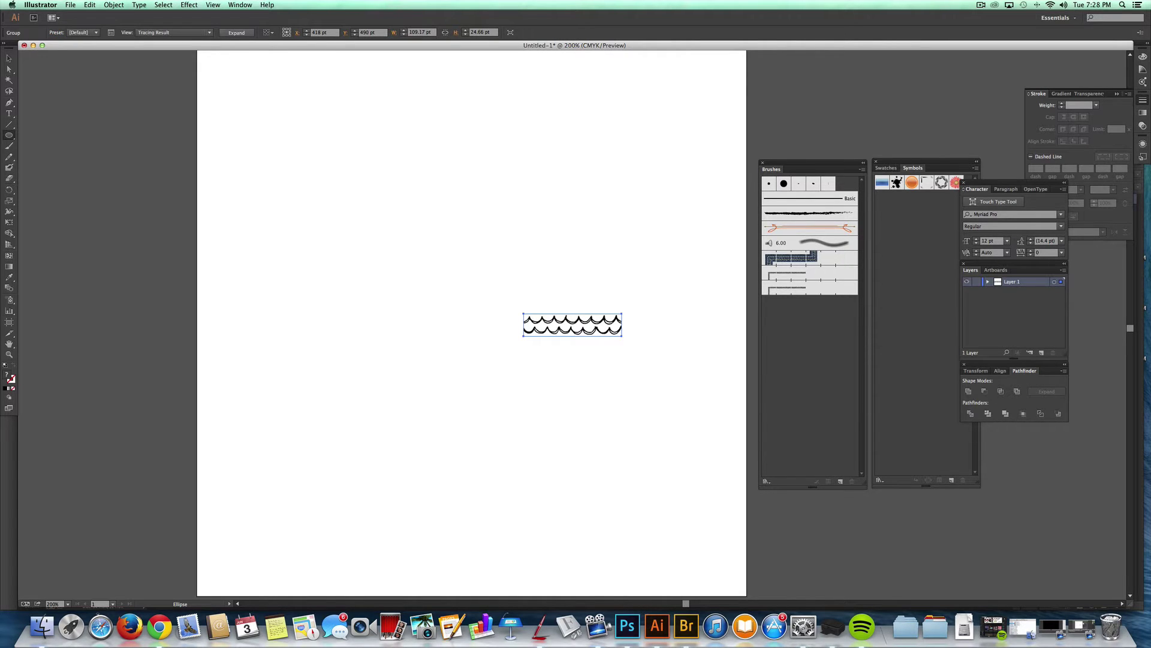
pyautogui.click(237, 33)
# Delete the upper and lower white background regions, then zoom in on the waves
pyautogui.click(9, 70)
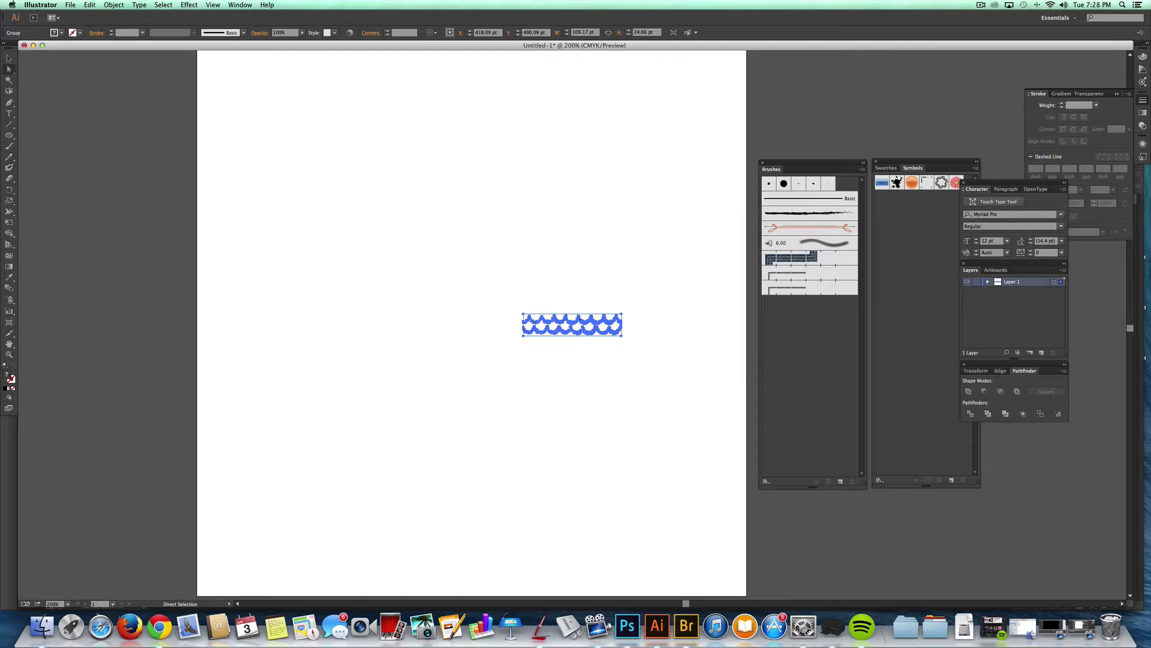
pyautogui.click(300, 180)
pyautogui.click(560, 317)
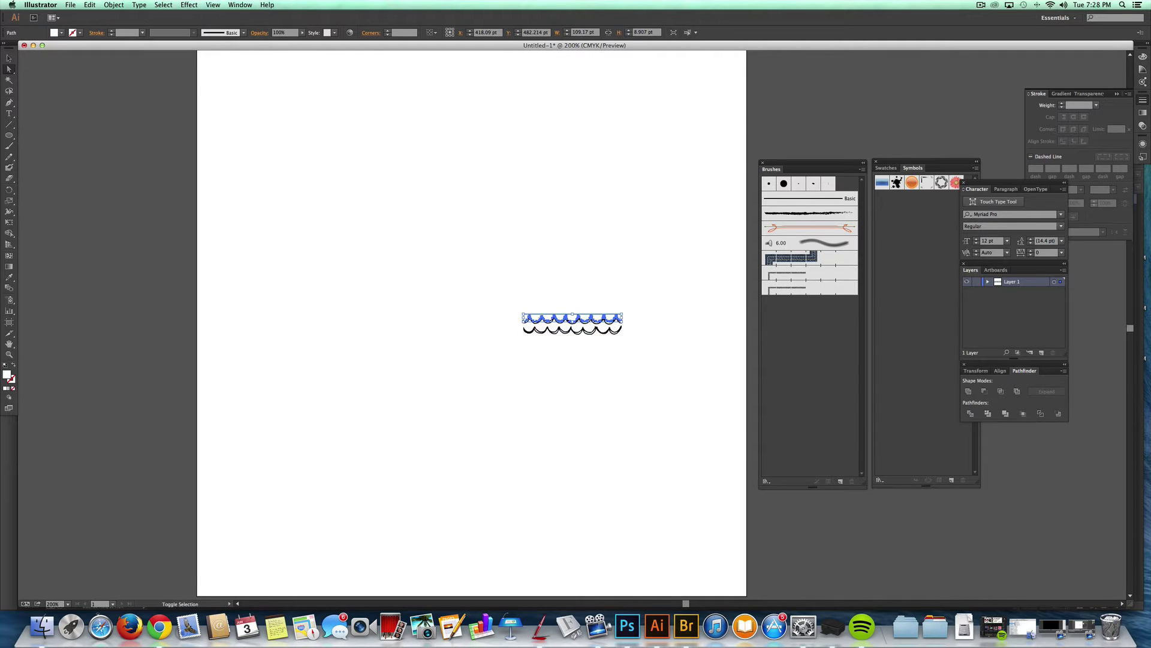
pyautogui.keyDown('shift'); pyautogui.click(565, 326); pyautogui.keyUp('shift')
pyautogui.press('super+shift+a')
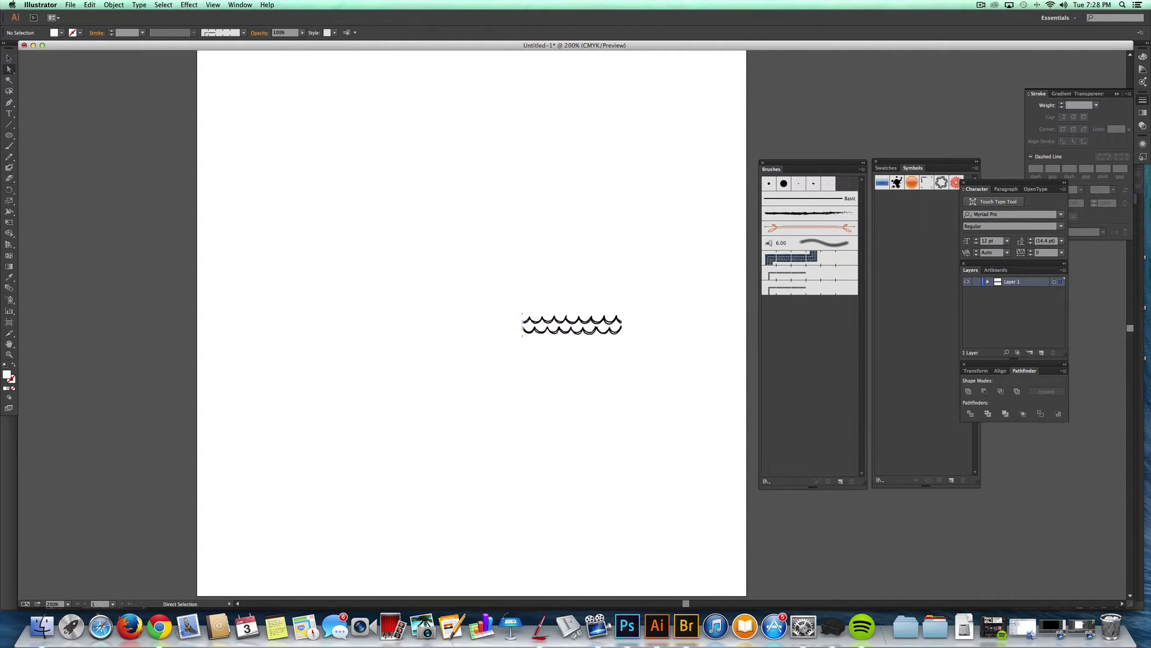
pyautogui.press('z')
pyautogui.click(653, 412)
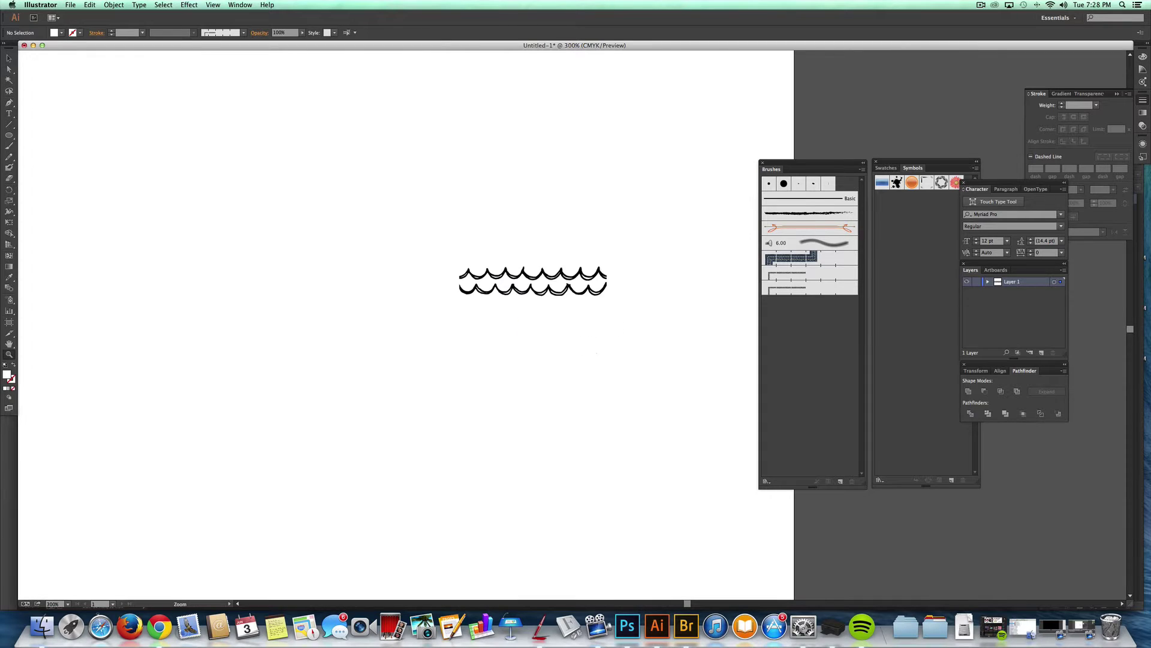
pyautogui.click(533, 354)
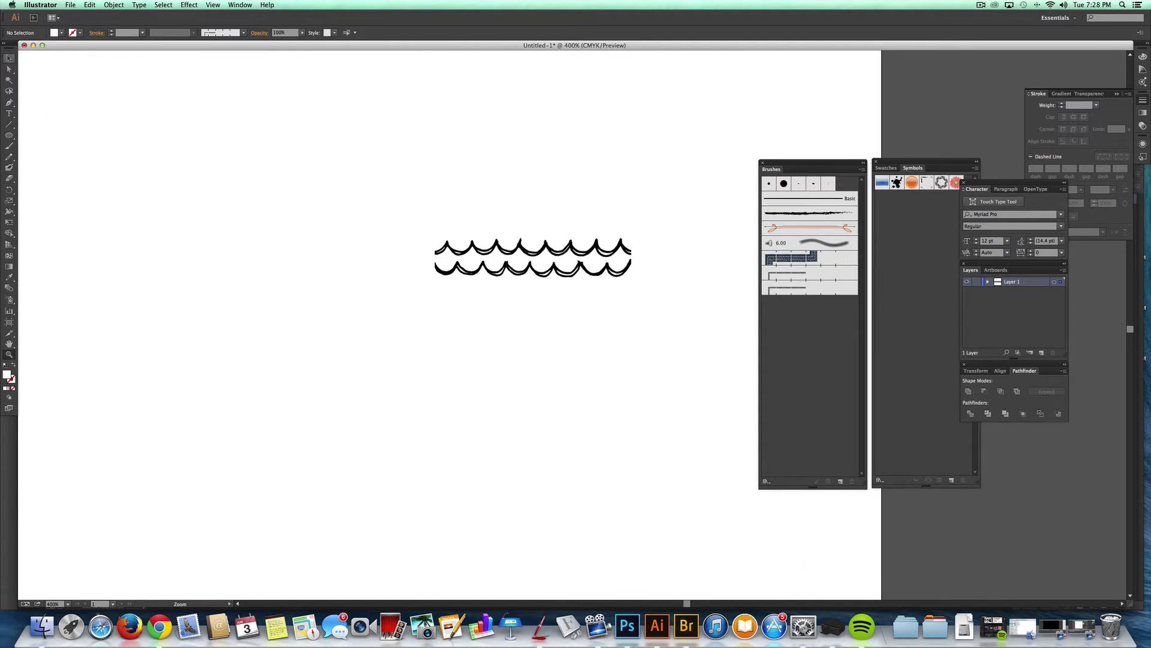
# Reflect both wave rows vertically and Option-drag a copy one width to the left
pyautogui.click(9, 59)
pyautogui.moveTo(404, 207); pyautogui.dragTo(686, 335)
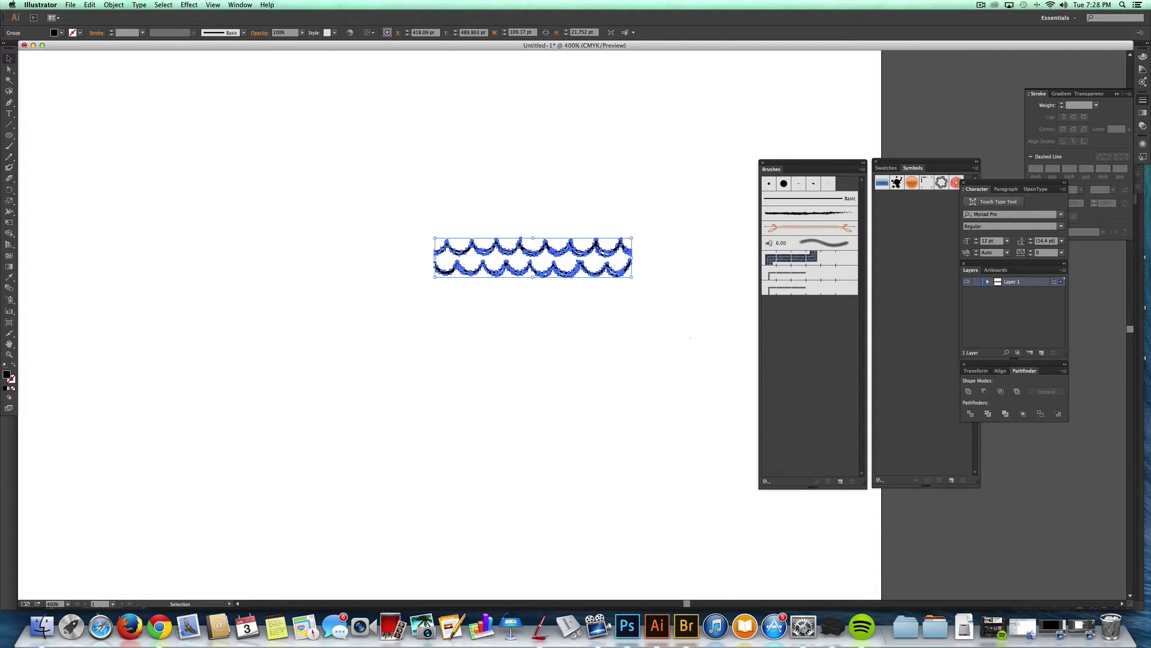
pyautogui.press('a')
pyautogui.press('v')
pyautogui.click(114, 5)
pyautogui.moveTo(132, 15)
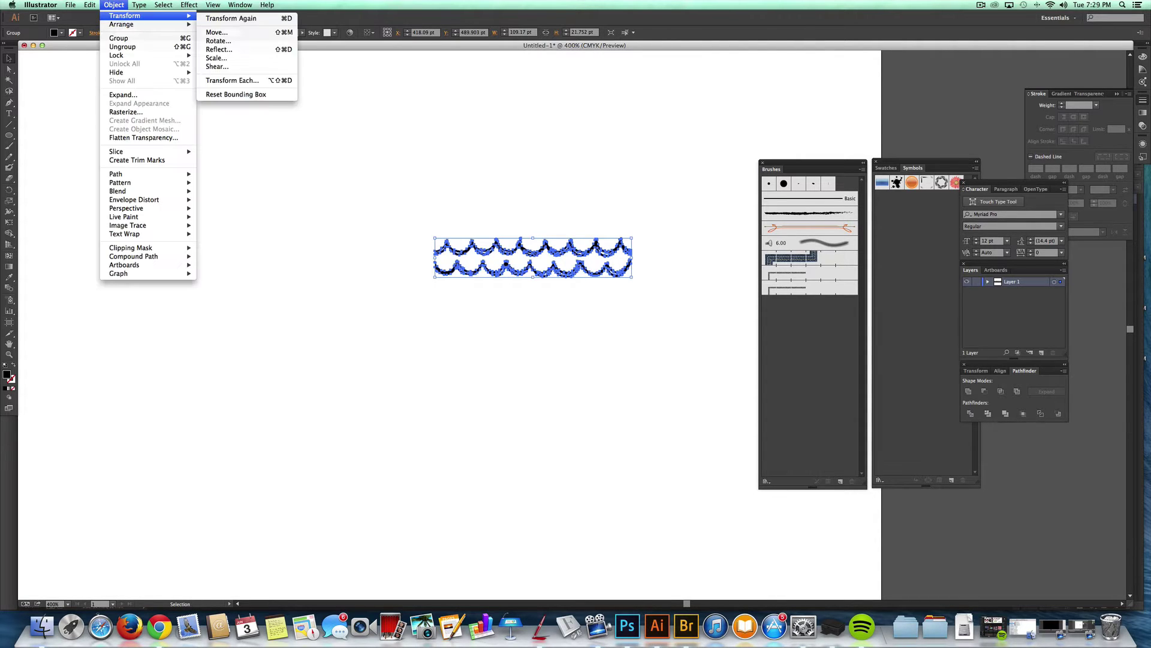
pyautogui.click(219, 49)
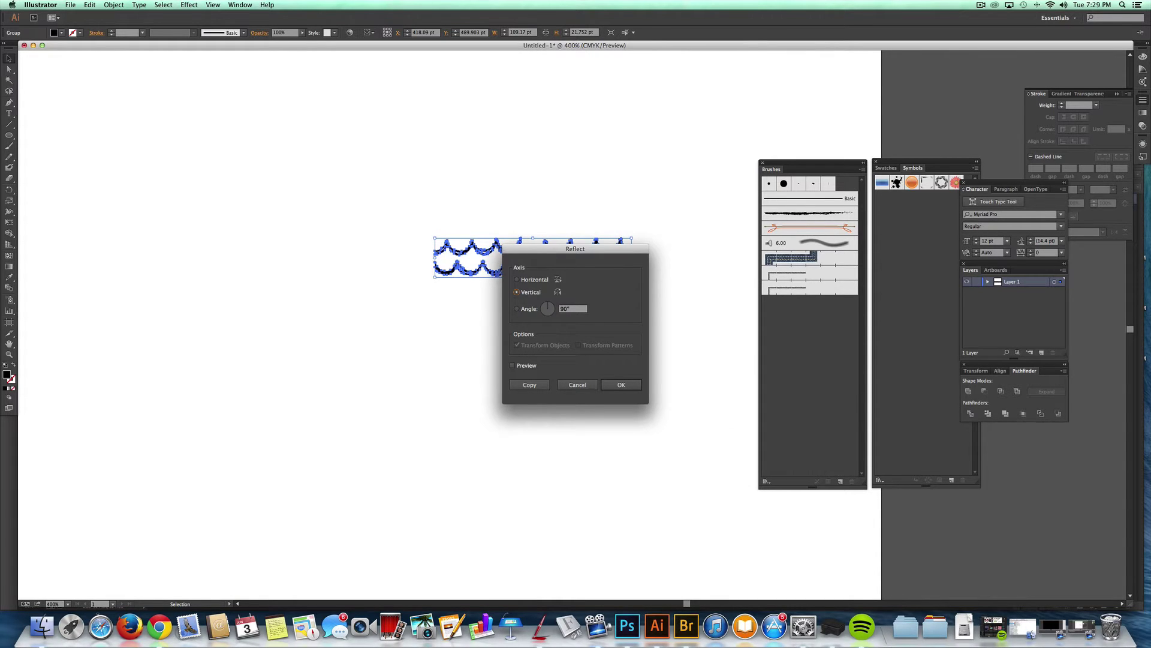
pyautogui.press('Return')
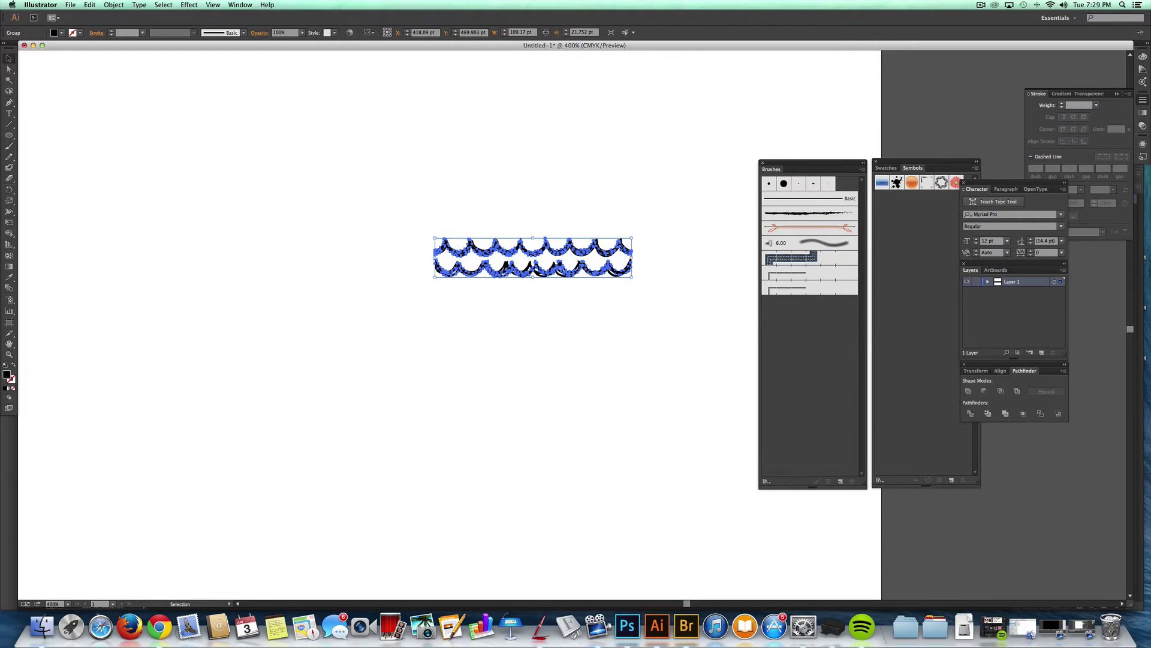
pyautogui.moveTo(631, 252); pyautogui.dragTo(434, 252)
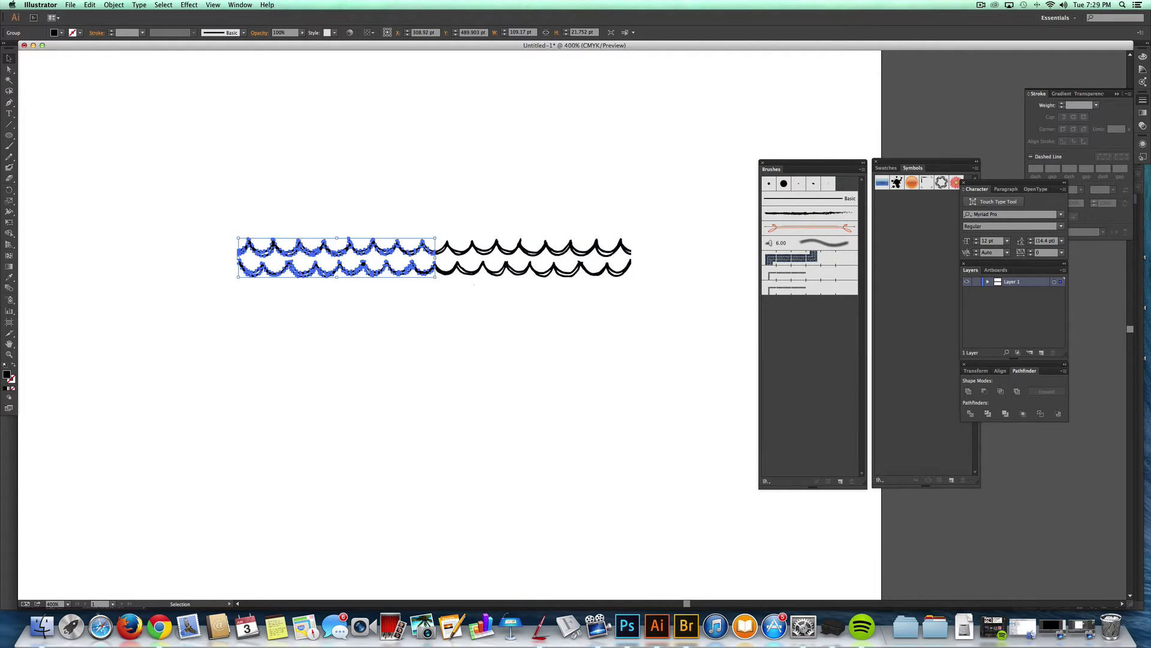
pyautogui.click(496, 295)
# Group the wave strip and save it as Pattern Brush 3 with Fit set to Approximate path
pyautogui.moveTo(567, 308); pyautogui.dragTo(252, 169)
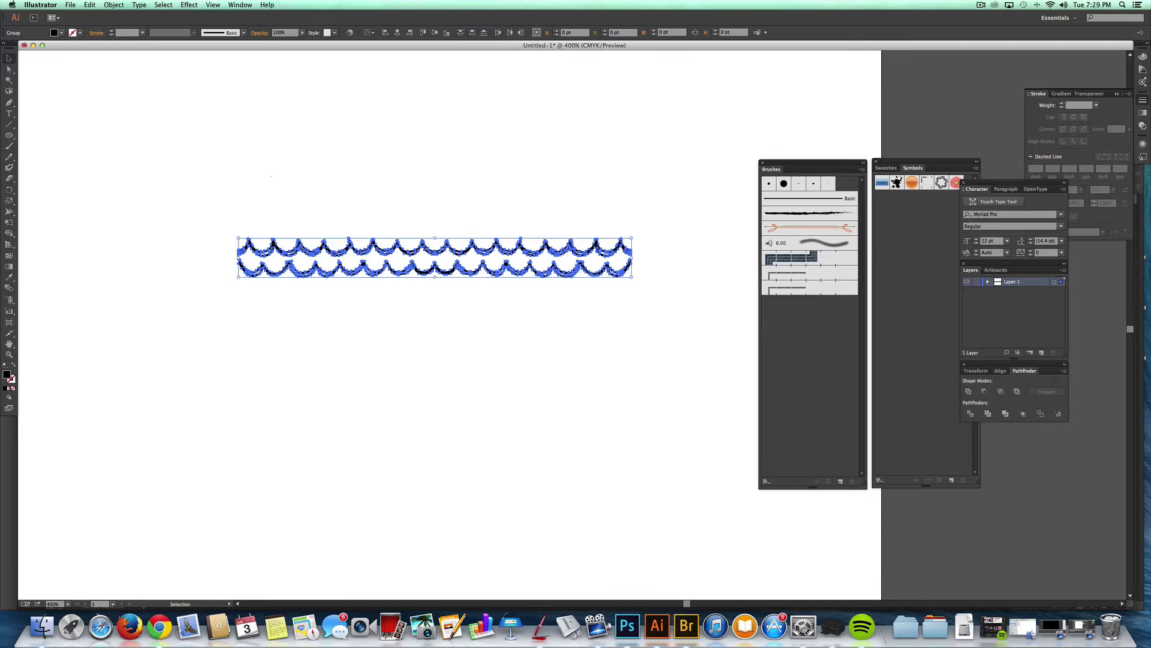
pyautogui.press('super+g')
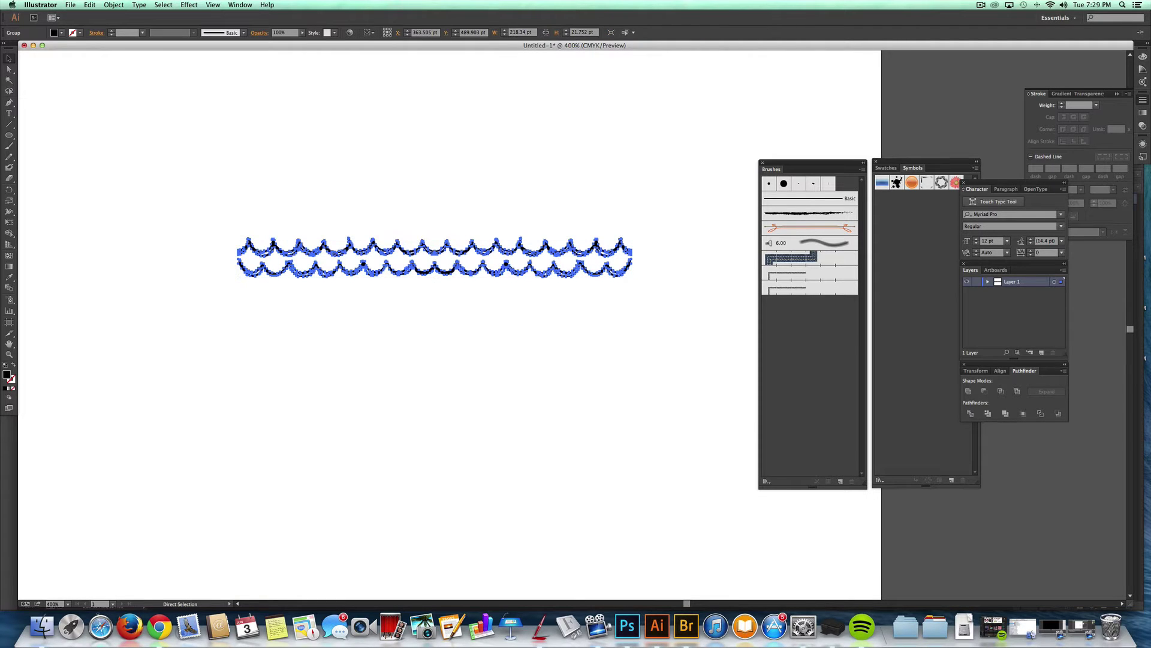
pyautogui.moveTo(462, 251)
pyautogui.mouseDown()
pyautogui.moveTo(790, 320)
pyautogui.moveTo(857, 322)
pyautogui.mouseUp()
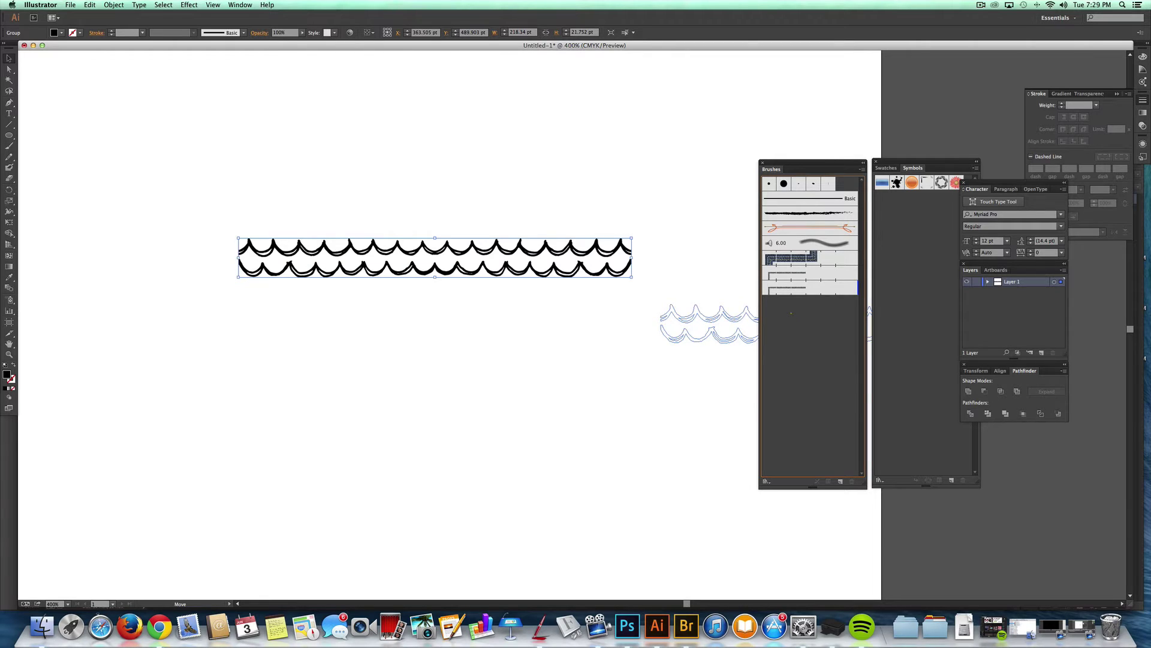
pyautogui.moveTo(856, 323); pyautogui.dragTo(856, 322)
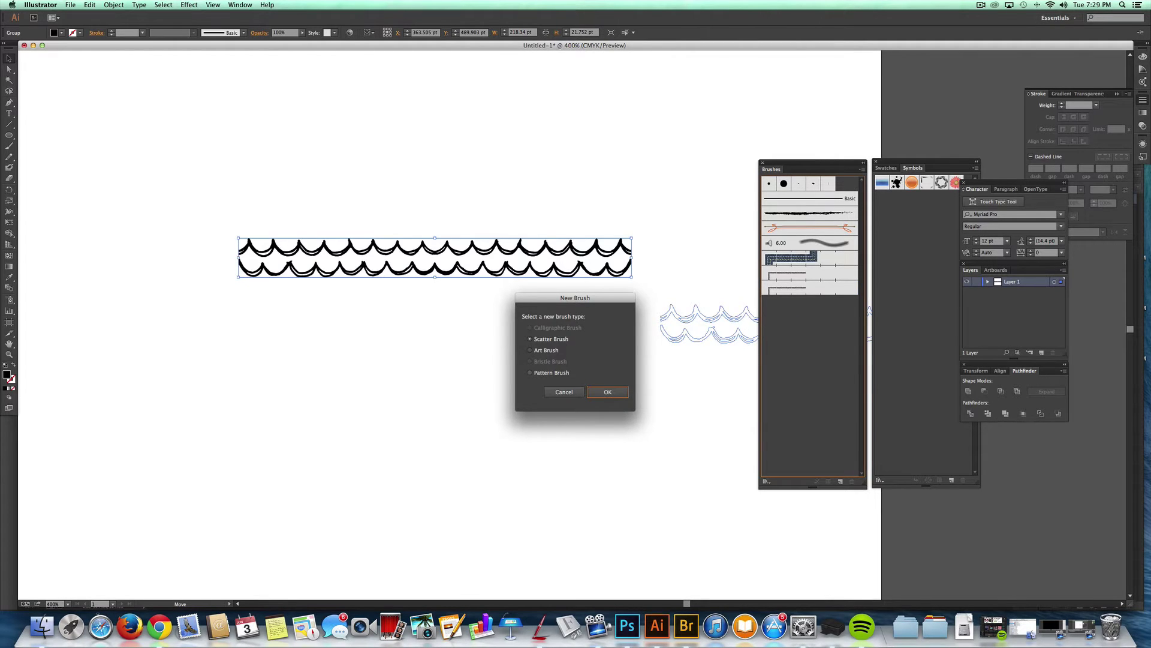
pyautogui.click(530, 372)
pyautogui.click(608, 392)
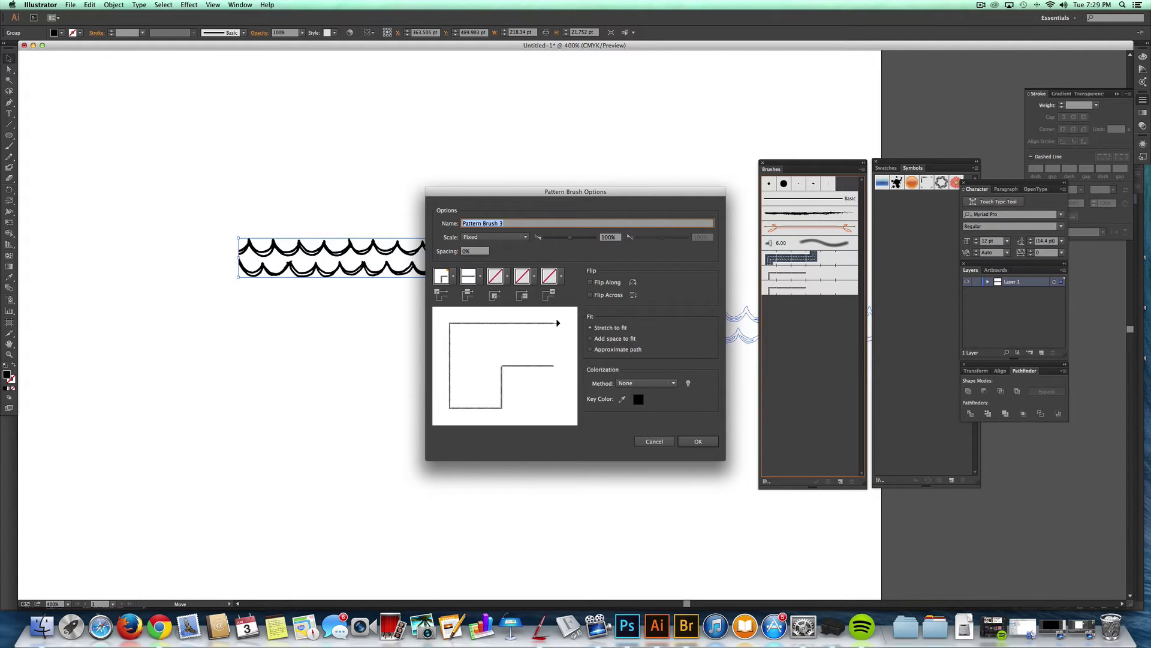
pyautogui.click(590, 349)
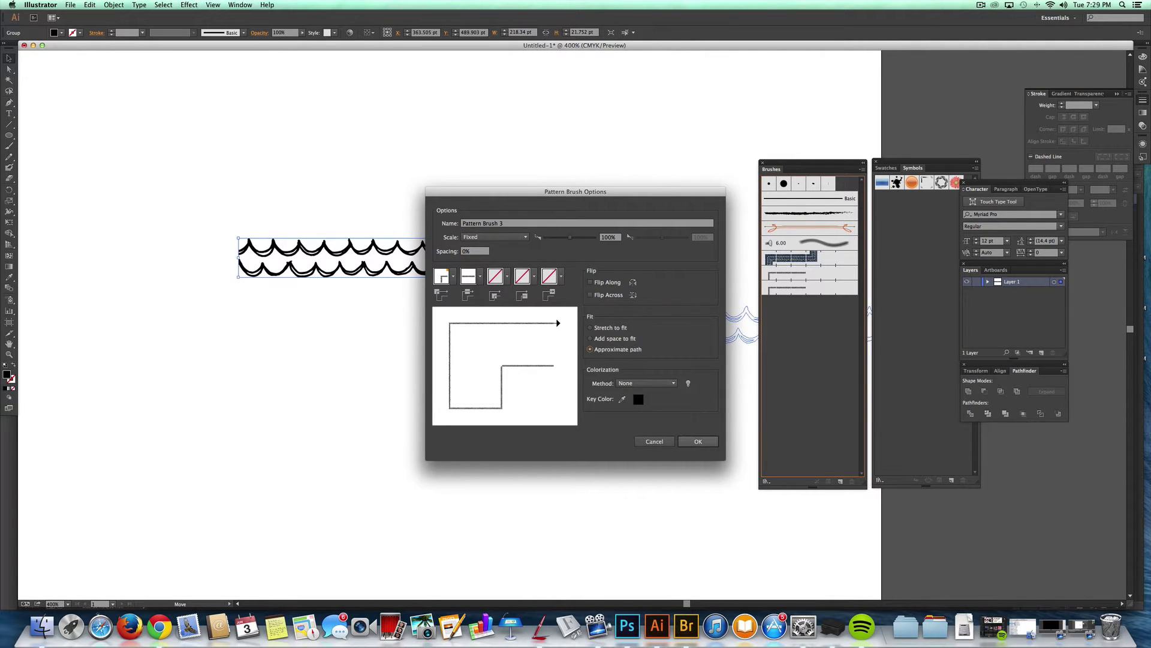
pyautogui.click(698, 441)
# Delete the wave strip from the artboard
pyautogui.press('z')
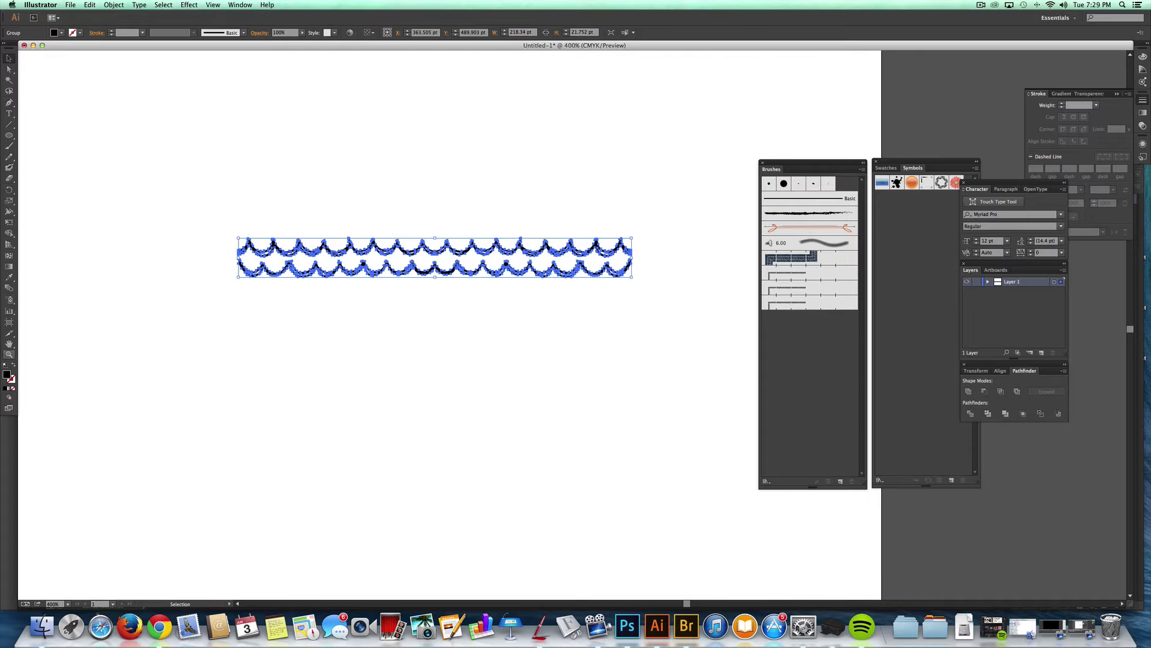
pyautogui.press('v')
pyautogui.moveTo(185, 183); pyautogui.dragTo(464, 349)
pyautogui.press('Delete')
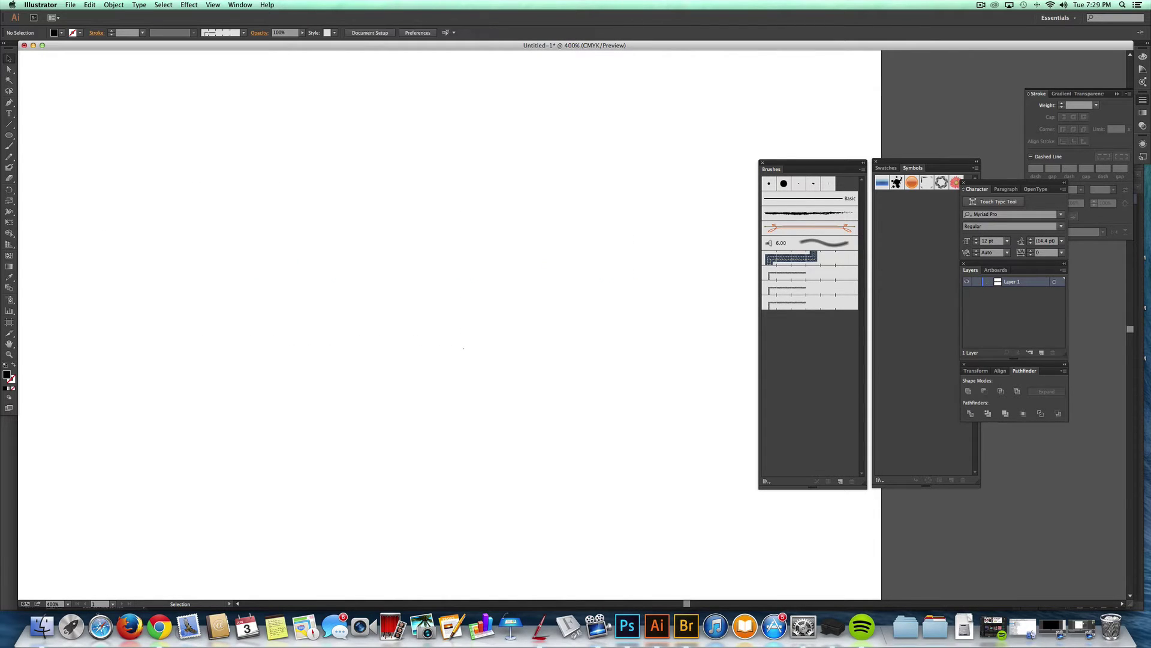
# Draw a black-stroked curved pen path and apply the wave pattern brush to it
pyautogui.press('p')
pyautogui.hotkey('shift', 'x')
pyautogui.moveTo(68, 180); pyautogui.dragTo(135, 129)
pyautogui.moveTo(347, 142); pyautogui.dragTo(472, 197)
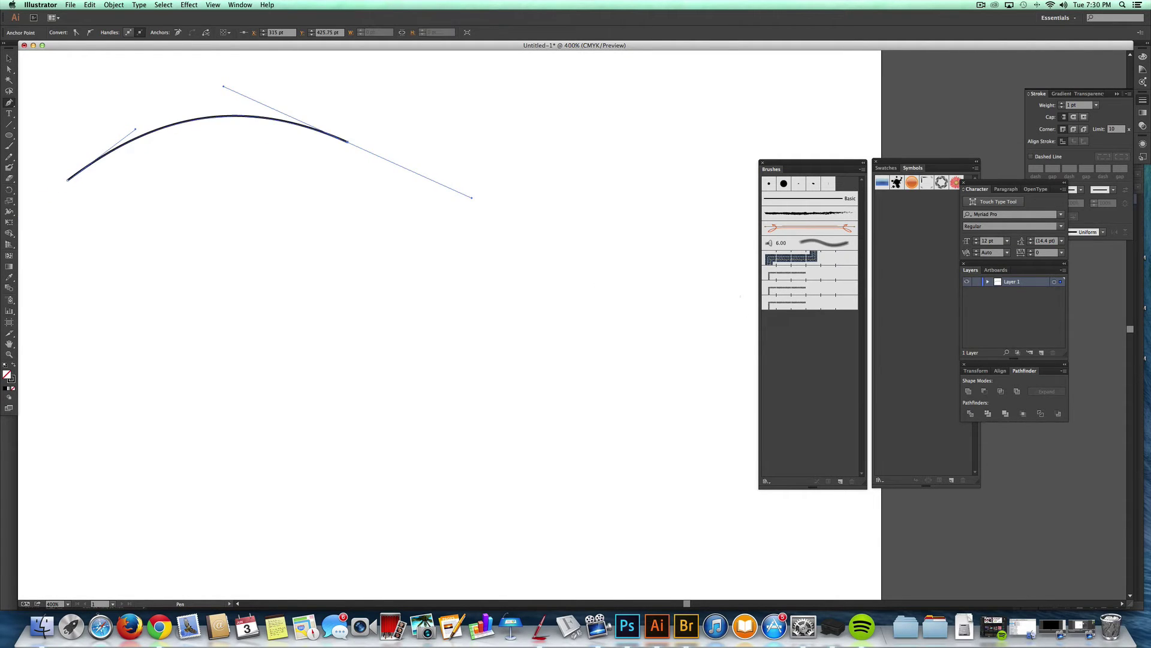
pyautogui.moveTo(714, 266); pyautogui.dragTo(897, 268)
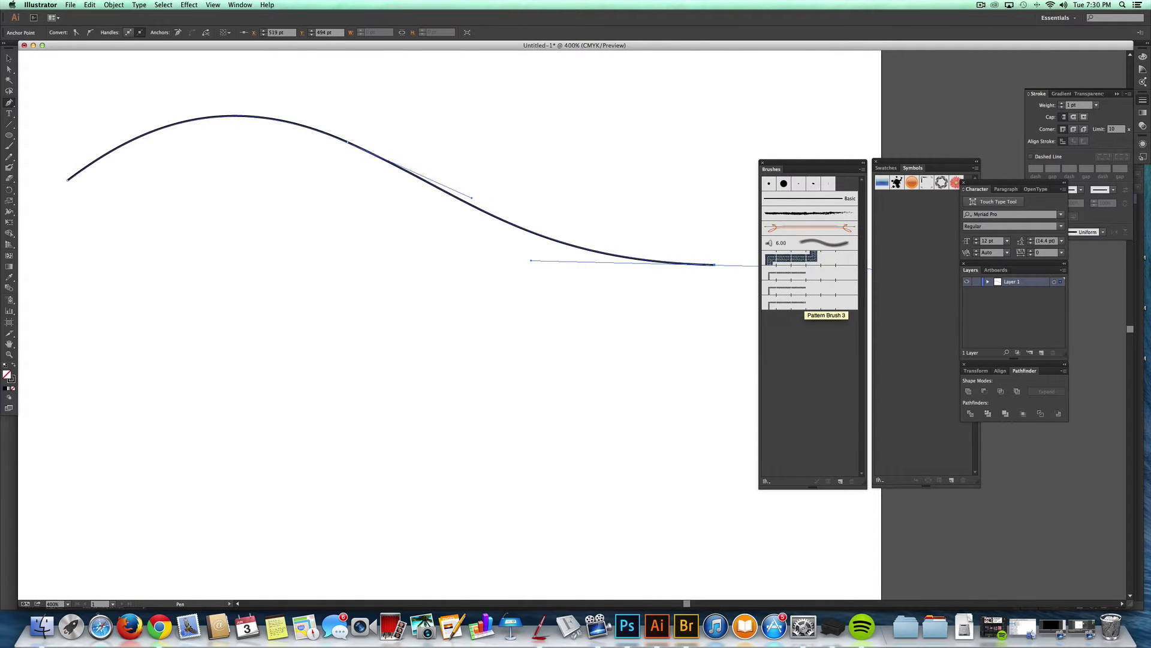
pyautogui.click(809, 304)
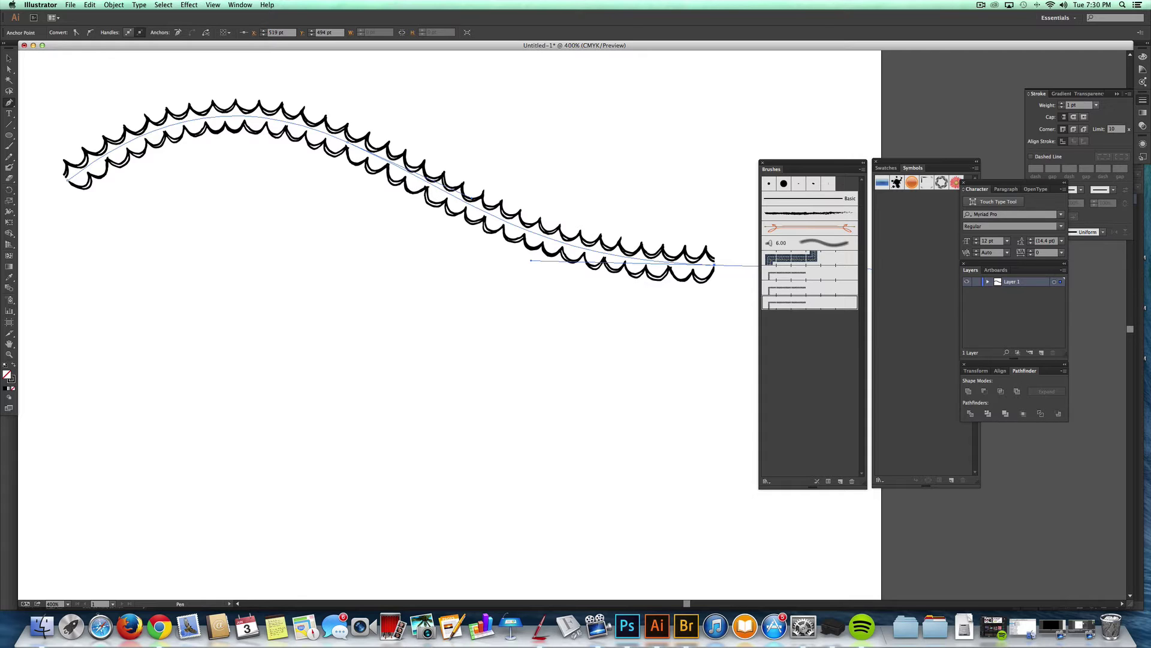
# Thin the curve's stroke weight to 0.75 pt, then 0.5 pt, and deselect it
pyautogui.click(1096, 105)
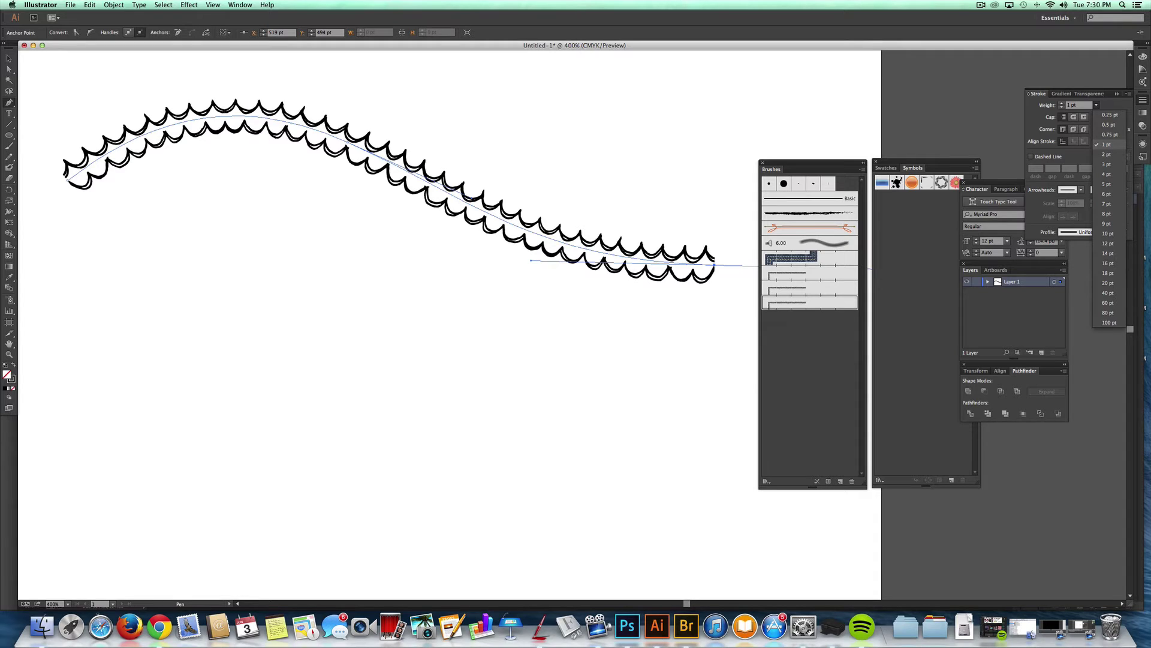
pyautogui.click(1109, 134)
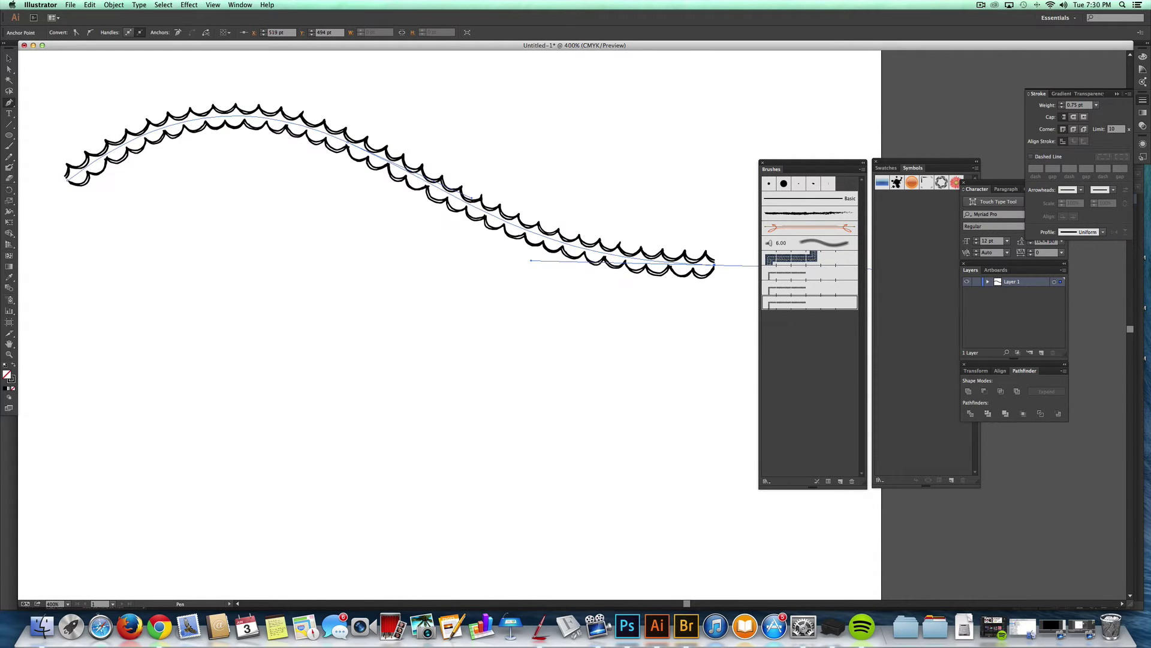
pyautogui.click(1096, 105)
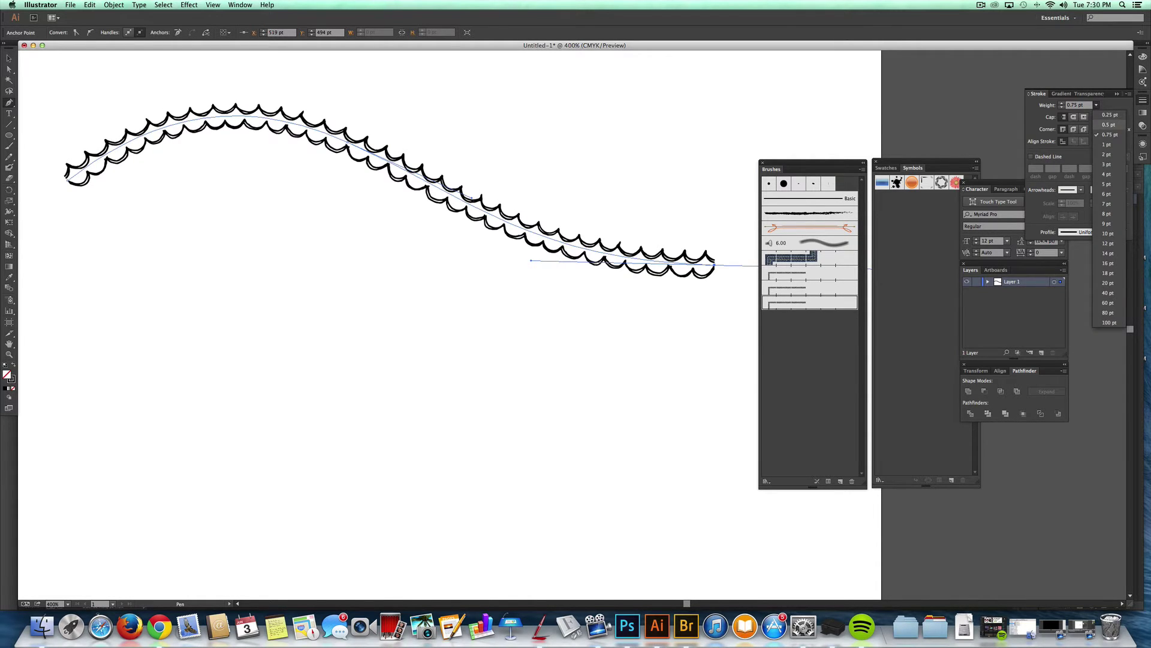
pyautogui.click(1110, 124)
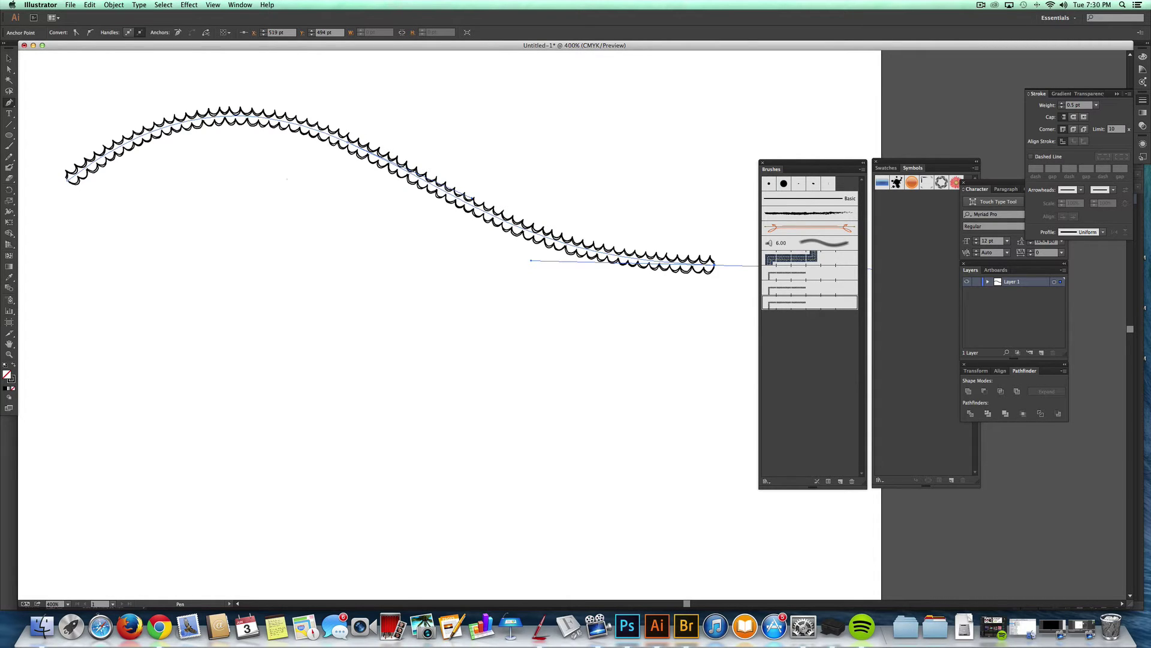
pyautogui.click(9, 58)
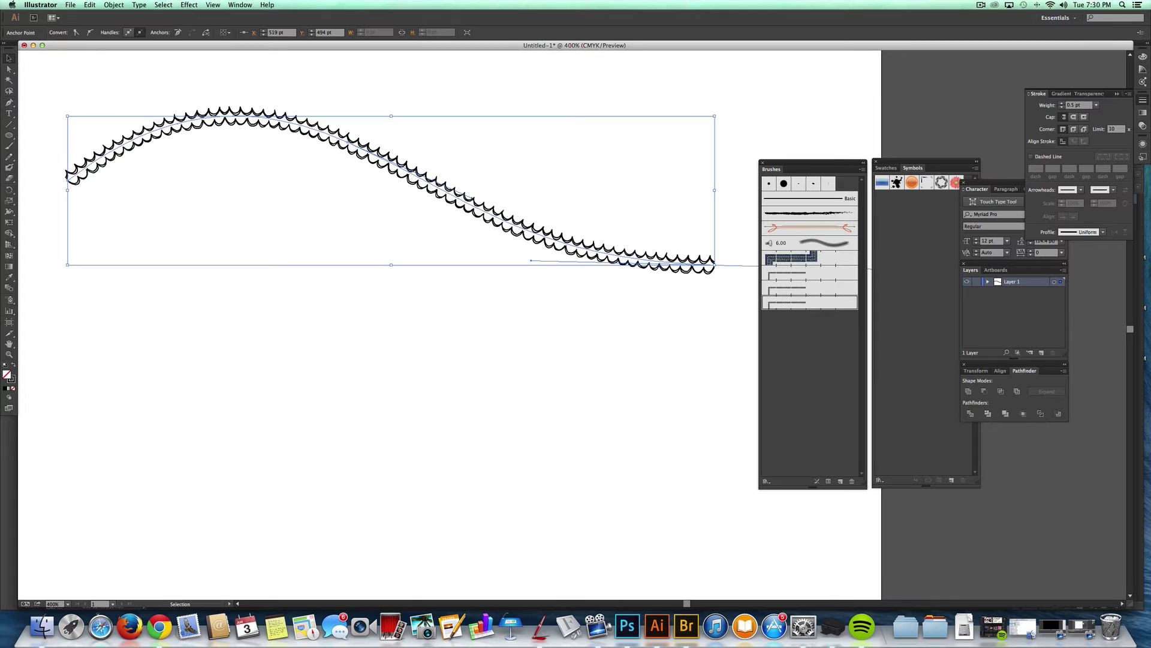
pyautogui.click(174, 93)
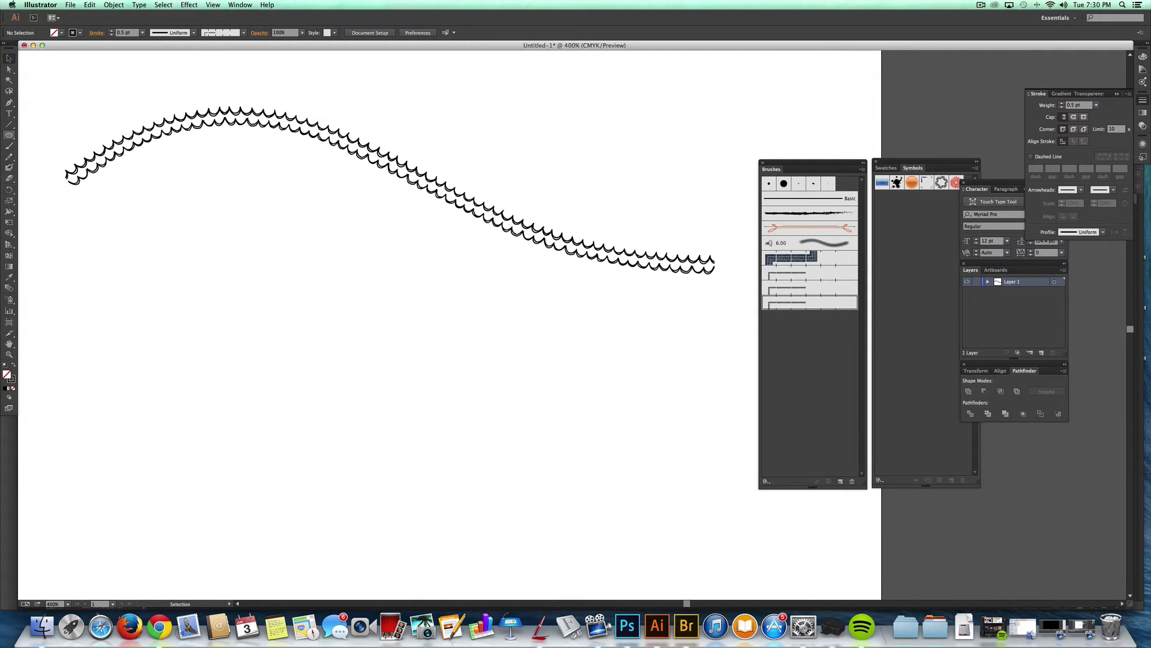
pyautogui.click(9, 135)
pyautogui.moveTo(85, 251); pyautogui.dragTo(402, 567)
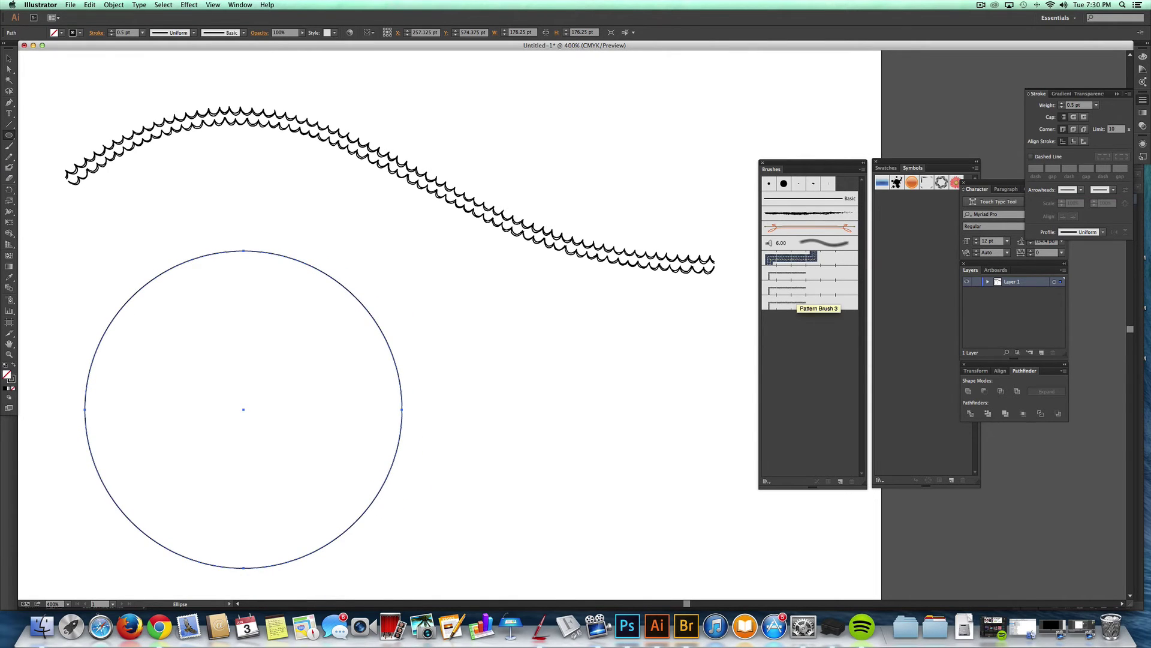
pyautogui.click(803, 303)
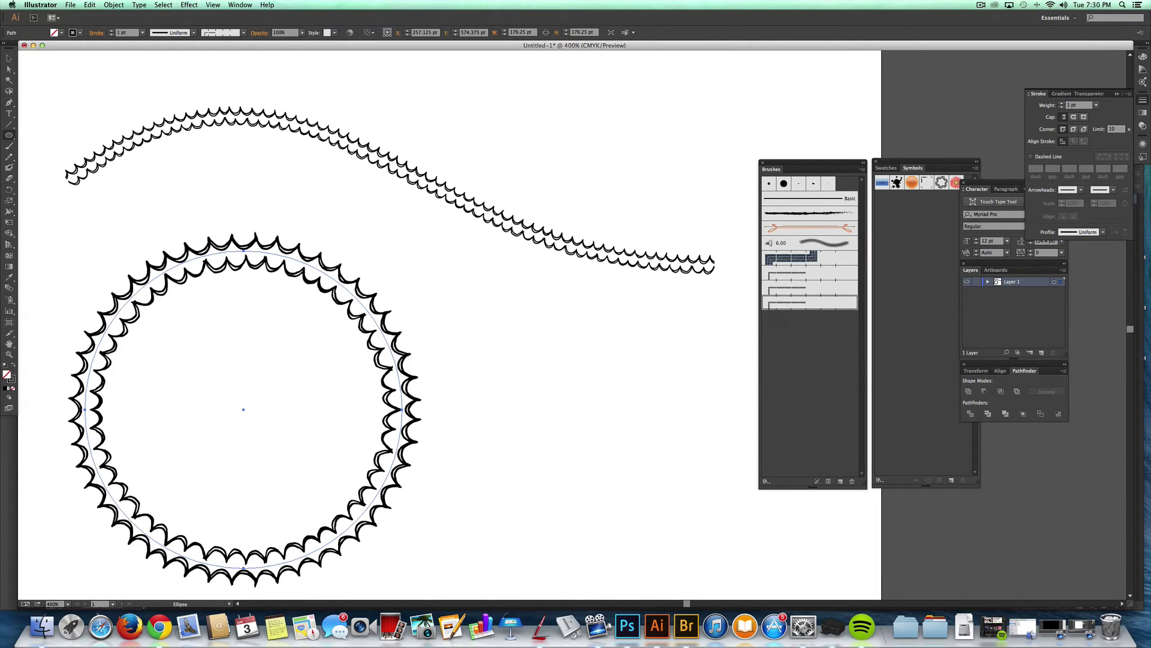
pyautogui.click(1096, 105)
pyautogui.click(1109, 134)
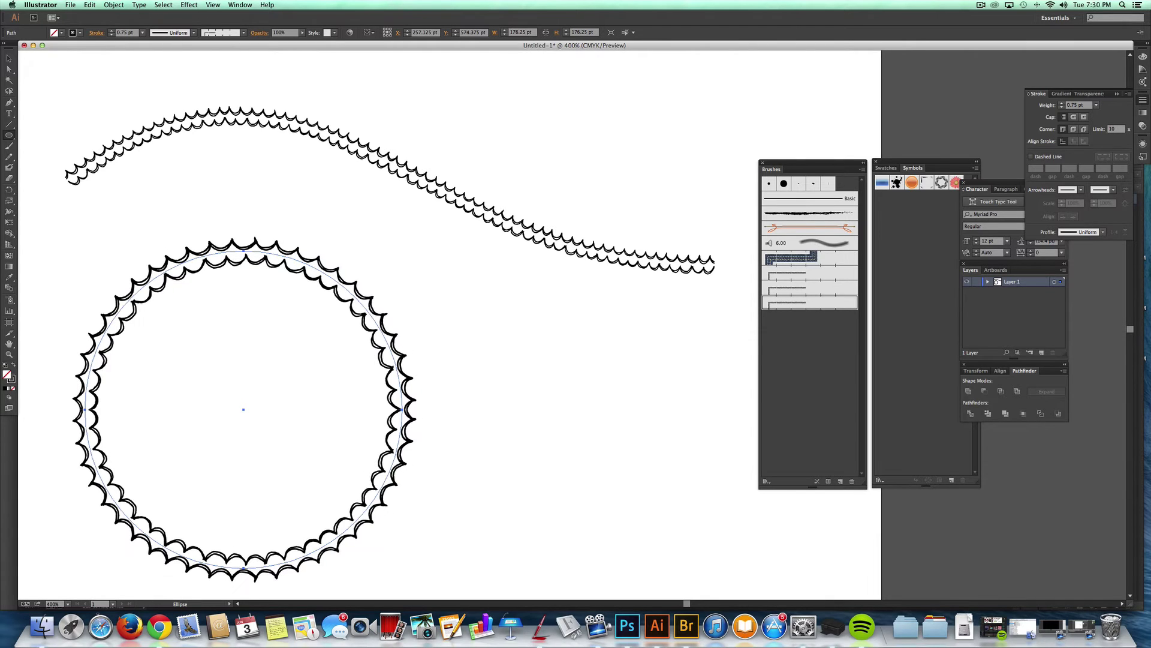
pyautogui.click(1096, 105)
pyautogui.click(1109, 126)
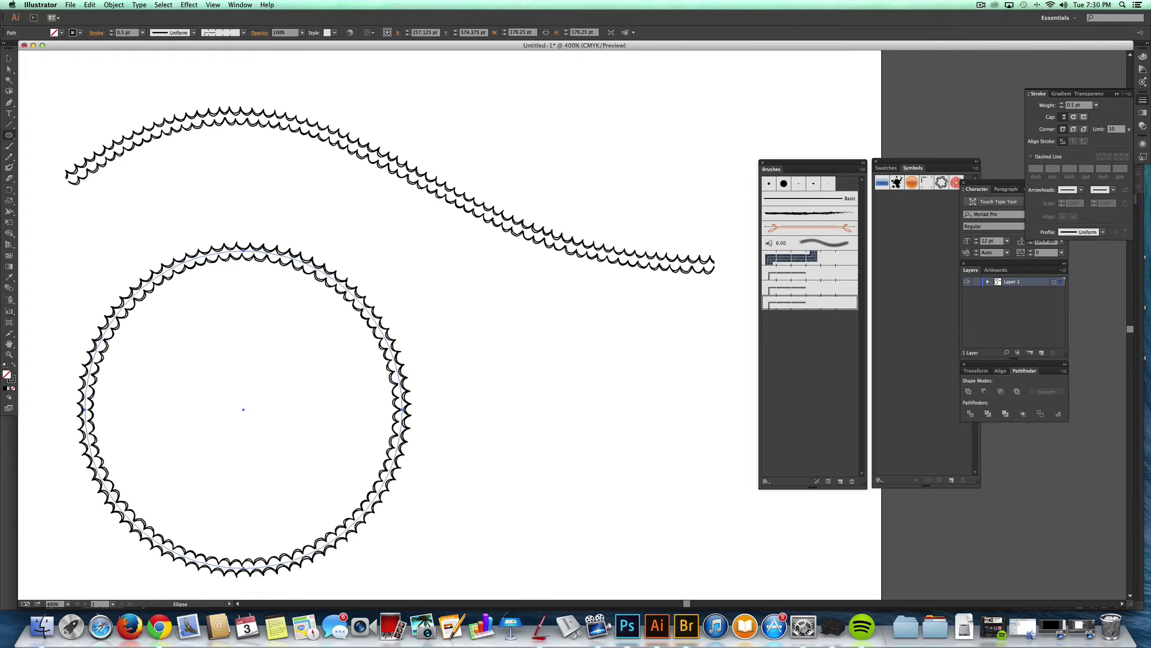
pyautogui.click(1096, 105)
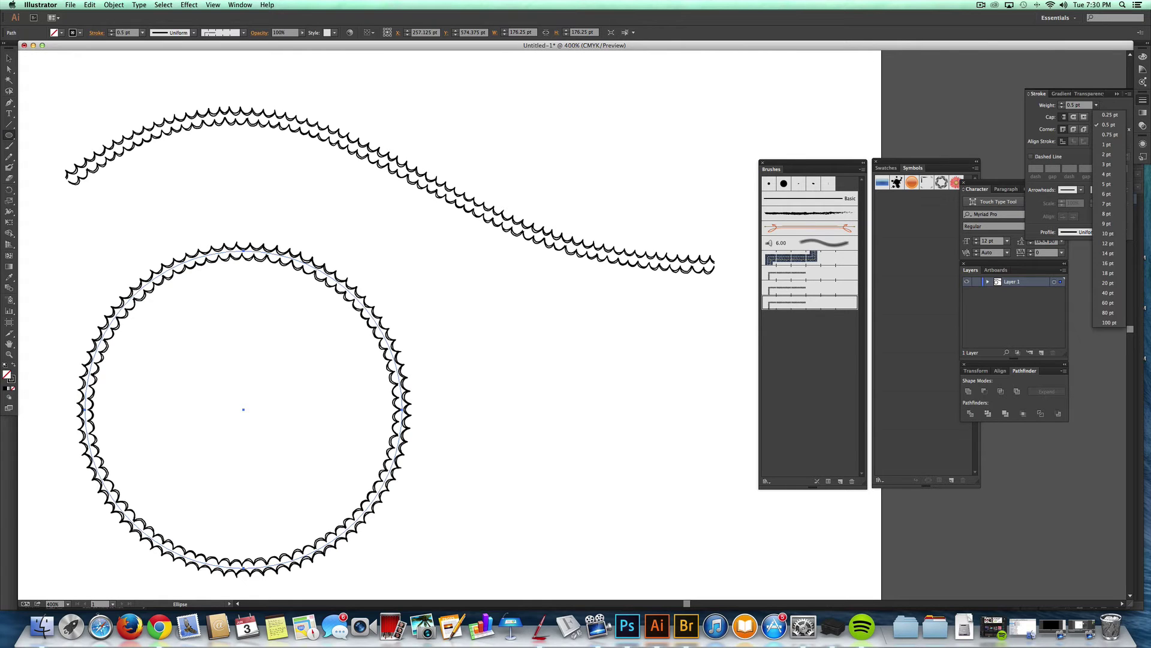
pyautogui.click(1109, 116)
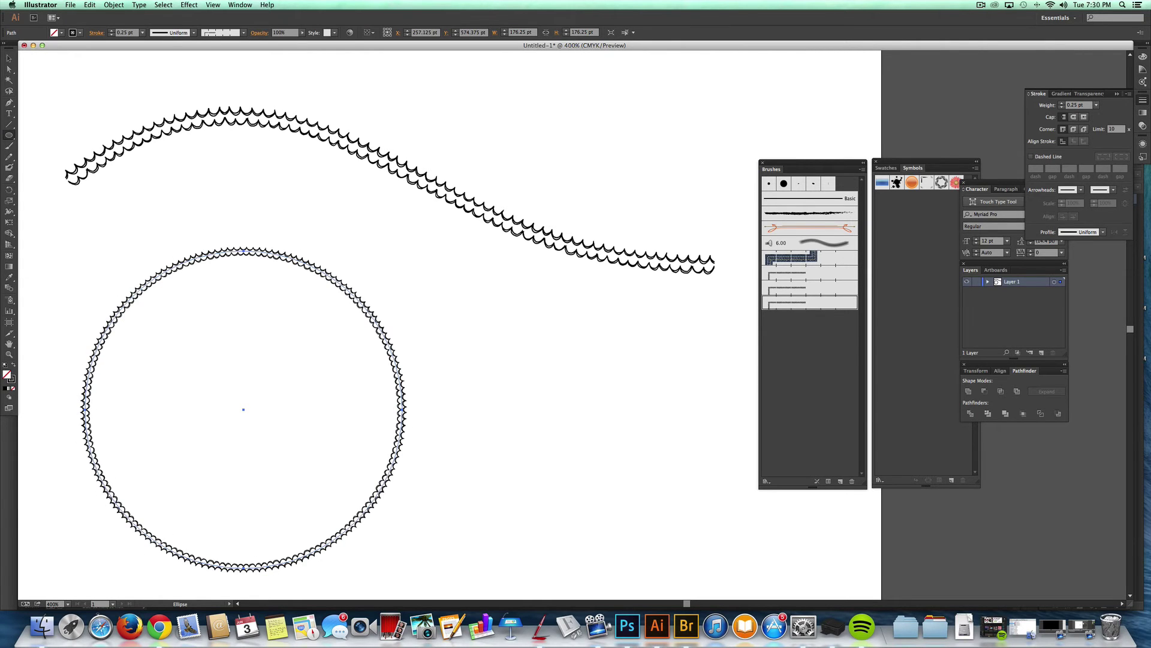
pyautogui.click(9, 58)
pyautogui.click(193, 233)
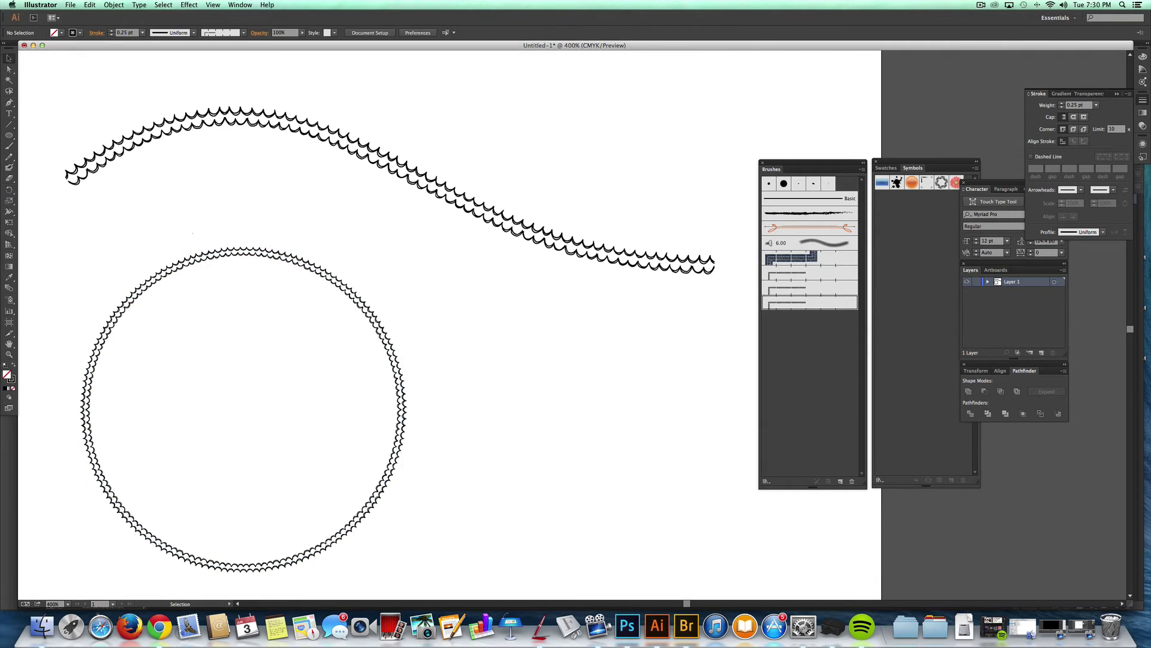
pyautogui.moveTo(189, 222); pyautogui.dragTo(221, 277)
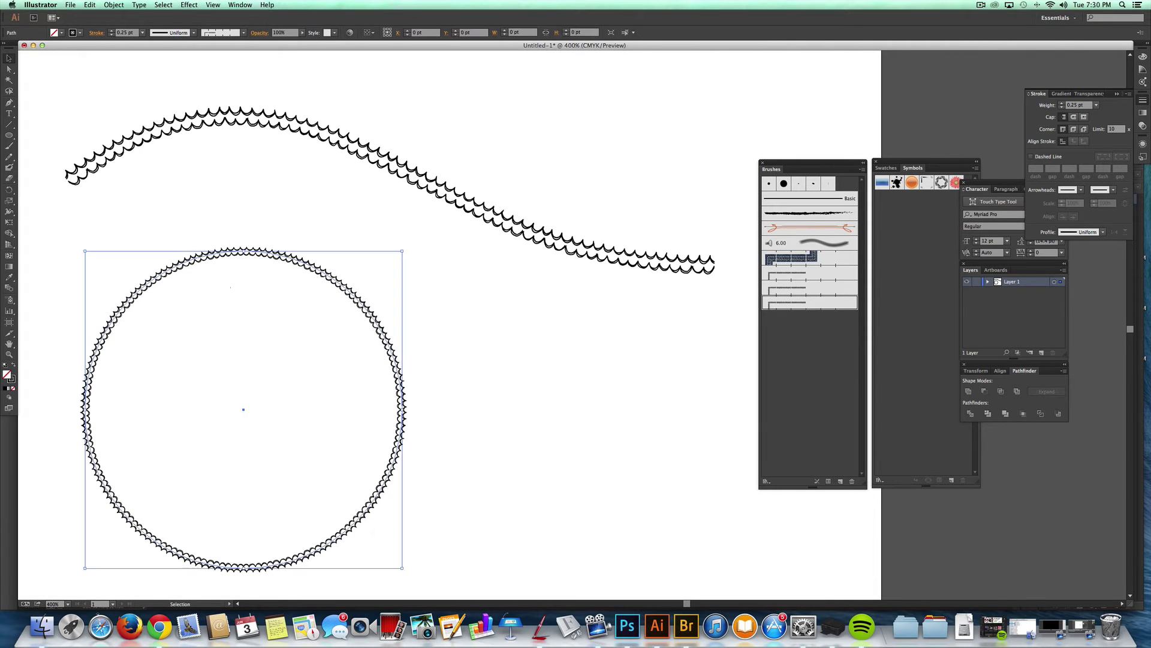
pyautogui.press('Delete')
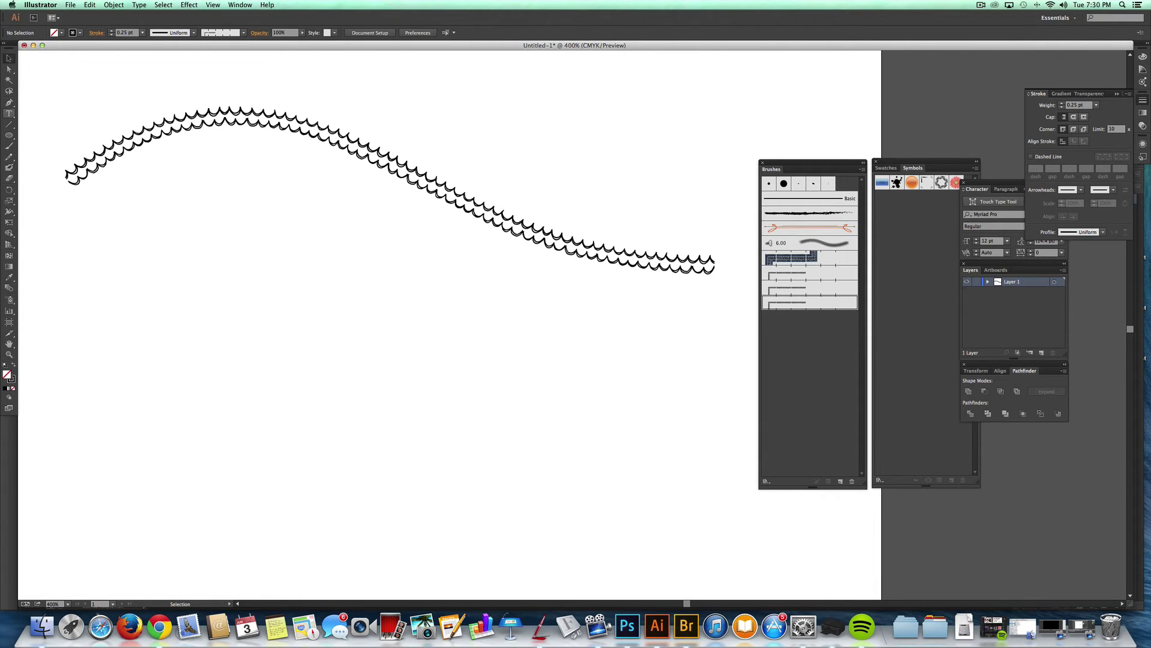
# Draw a rounded rectangle below the curve and stroke it with the wave brush at 0.5 pt
pyautogui.click(9, 135)
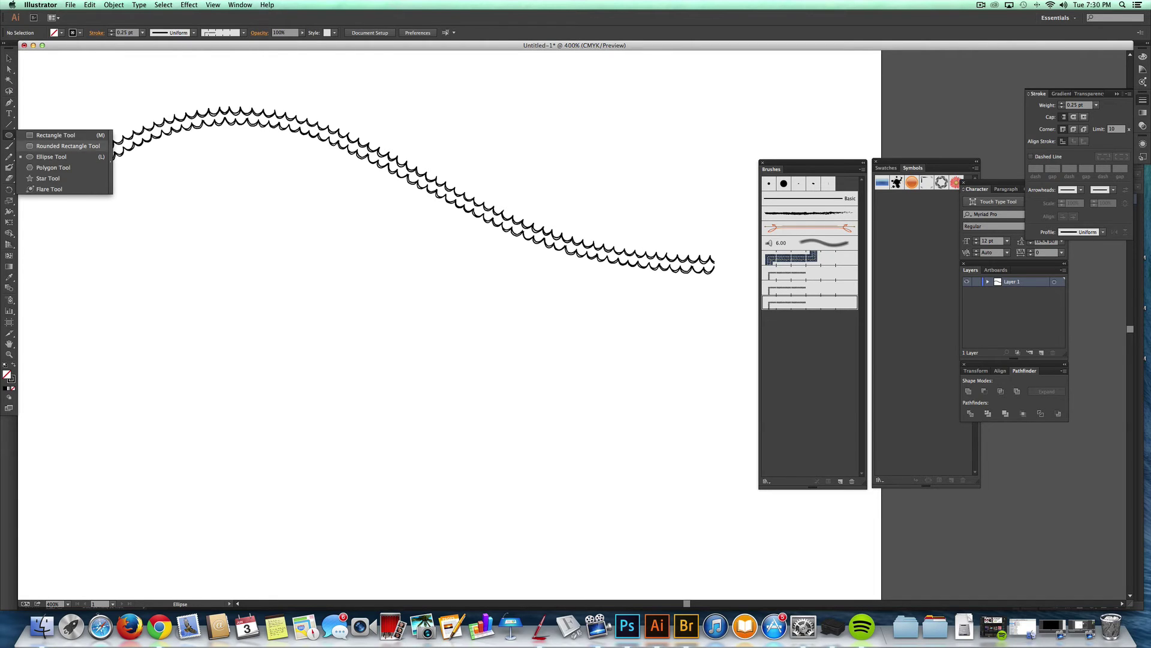
pyautogui.click(68, 146)
pyautogui.moveTo(124, 257); pyautogui.dragTo(429, 561)
pyautogui.click(810, 303)
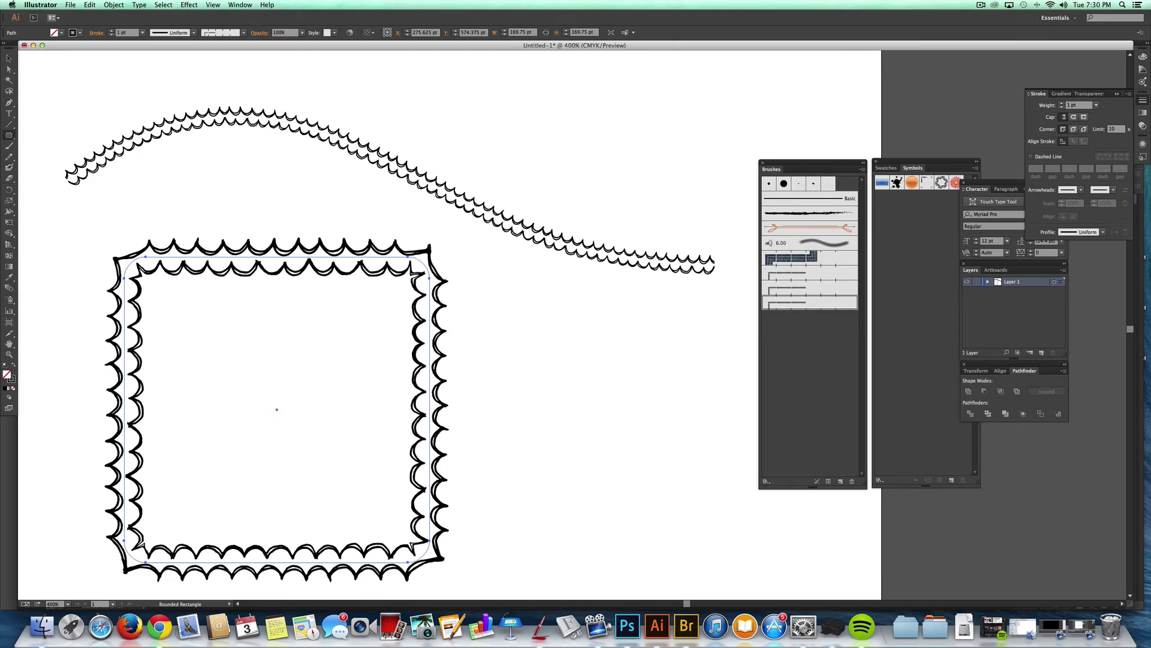
pyautogui.click(1096, 105)
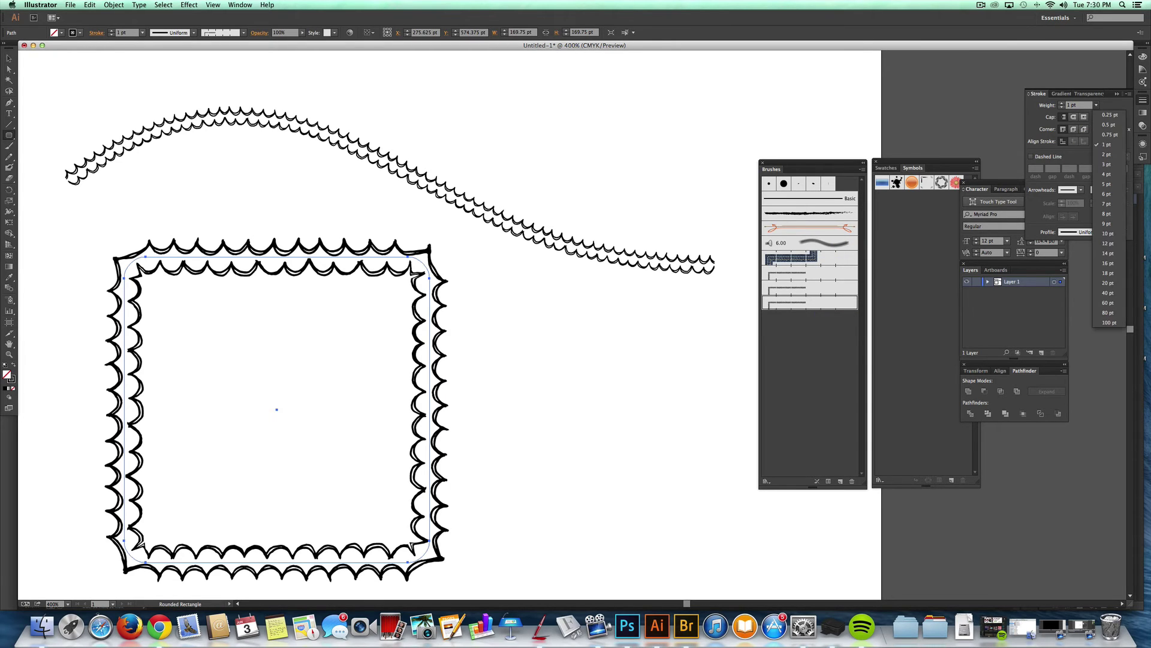
pyautogui.click(1107, 124)
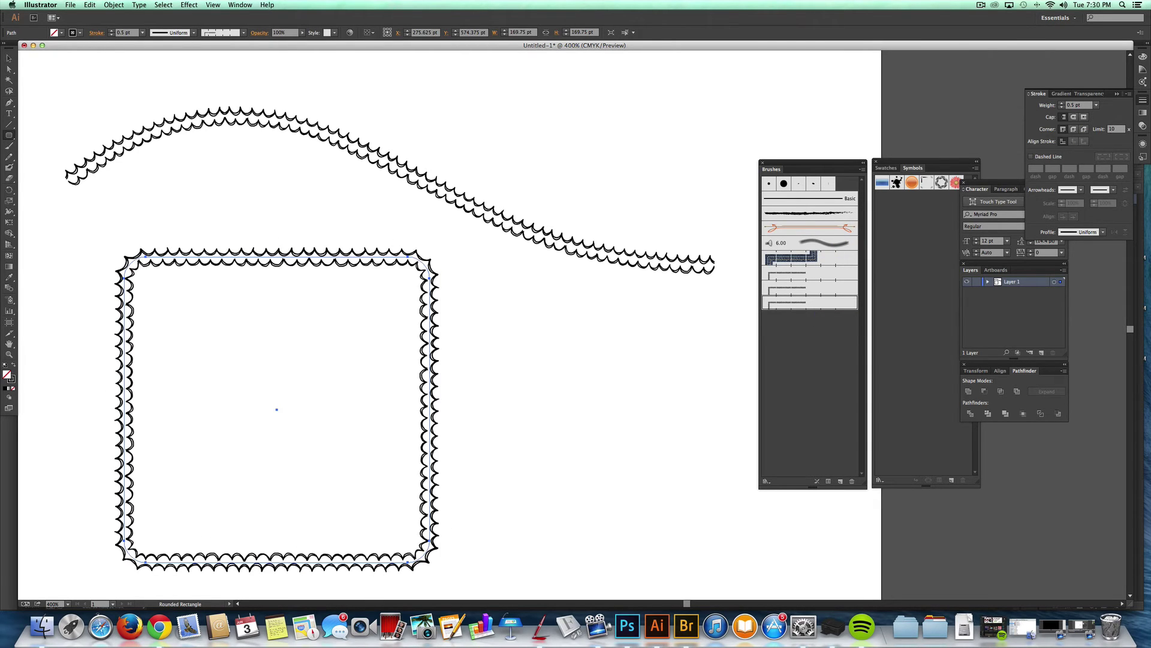
# Delete the rounded rectangle and draw a square with the Rectangle tool in its place
pyautogui.press('Delete')
pyautogui.click(9, 135)
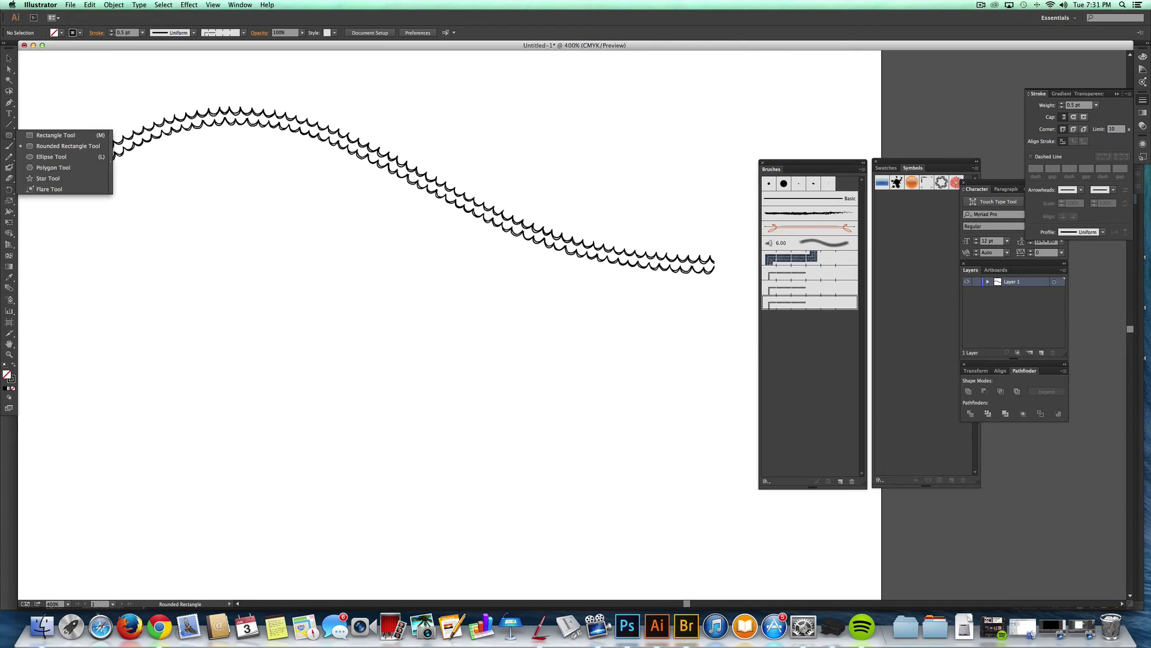
pyautogui.click(55, 135)
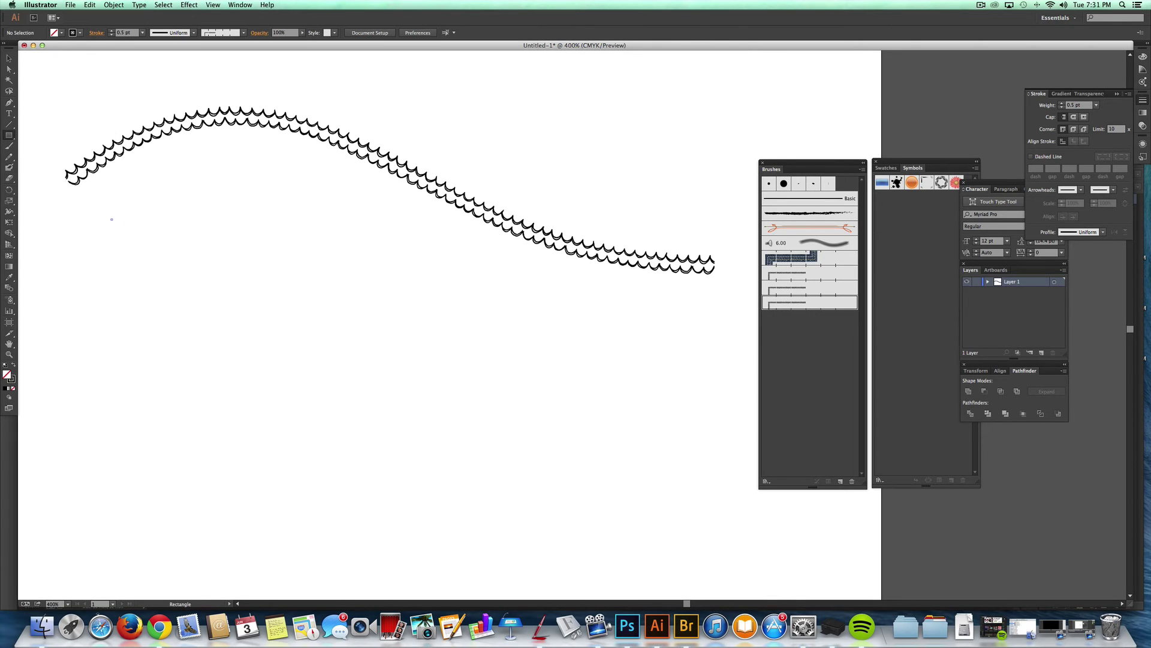
pyautogui.moveTo(112, 219); pyautogui.dragTo(429, 536)
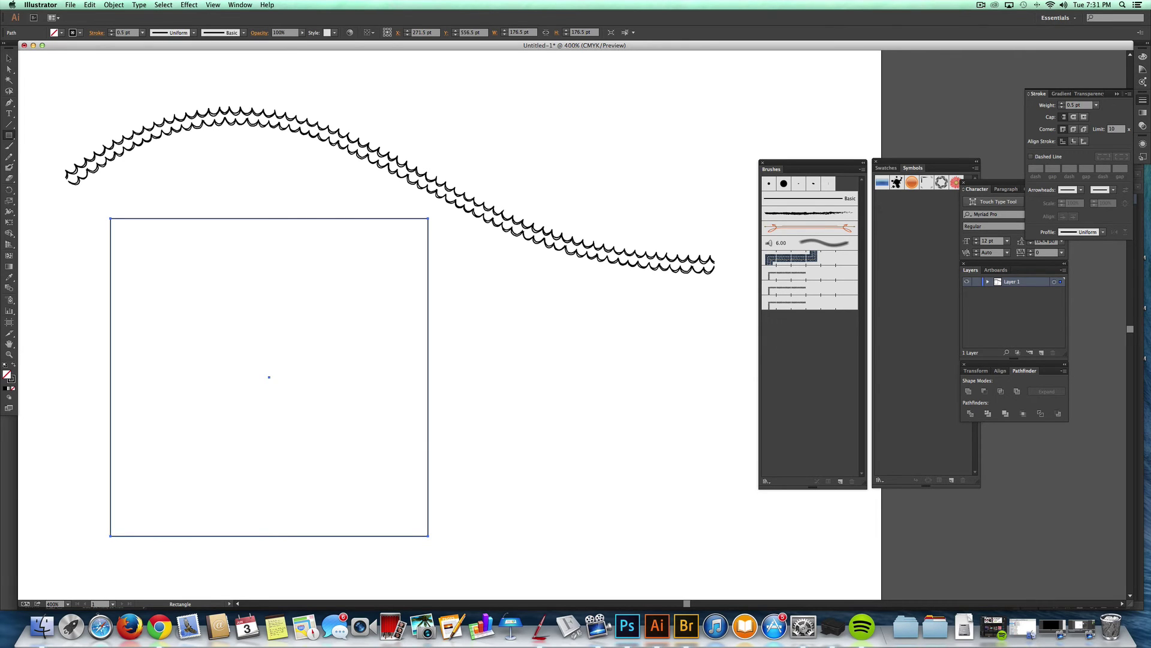
# Apply the wave pattern brush to the square at 0.75 pt and deselect it
pyautogui.click(810, 303)
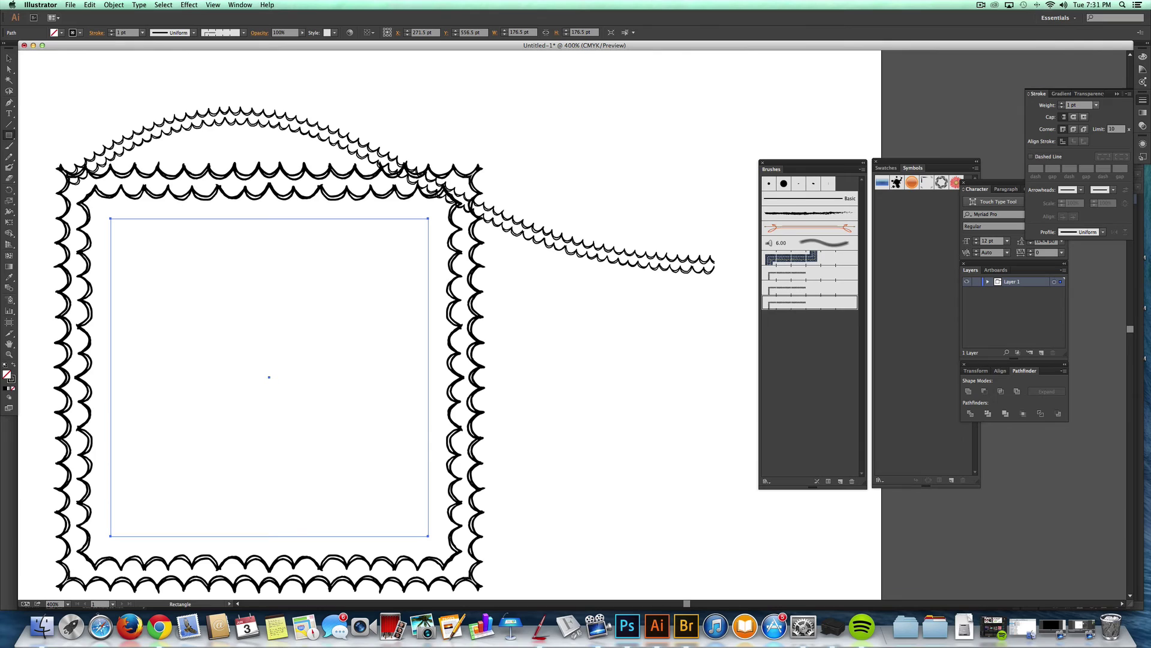
pyautogui.click(1096, 105)
pyautogui.click(1109, 135)
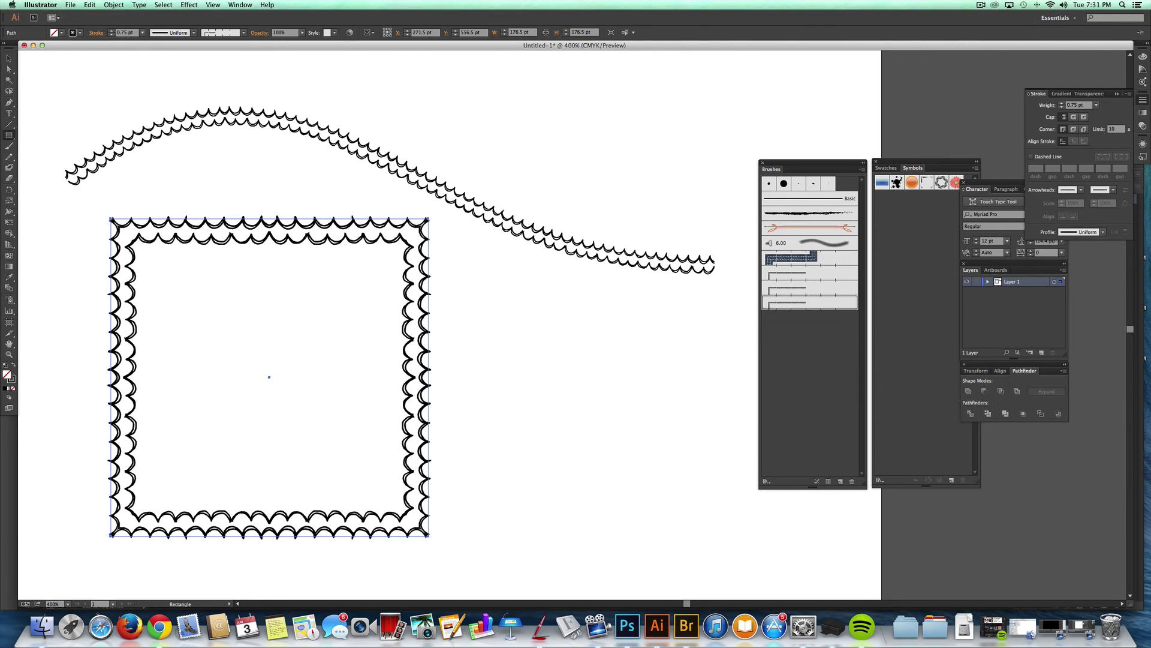
pyautogui.click(9, 58)
pyautogui.click(66, 84)
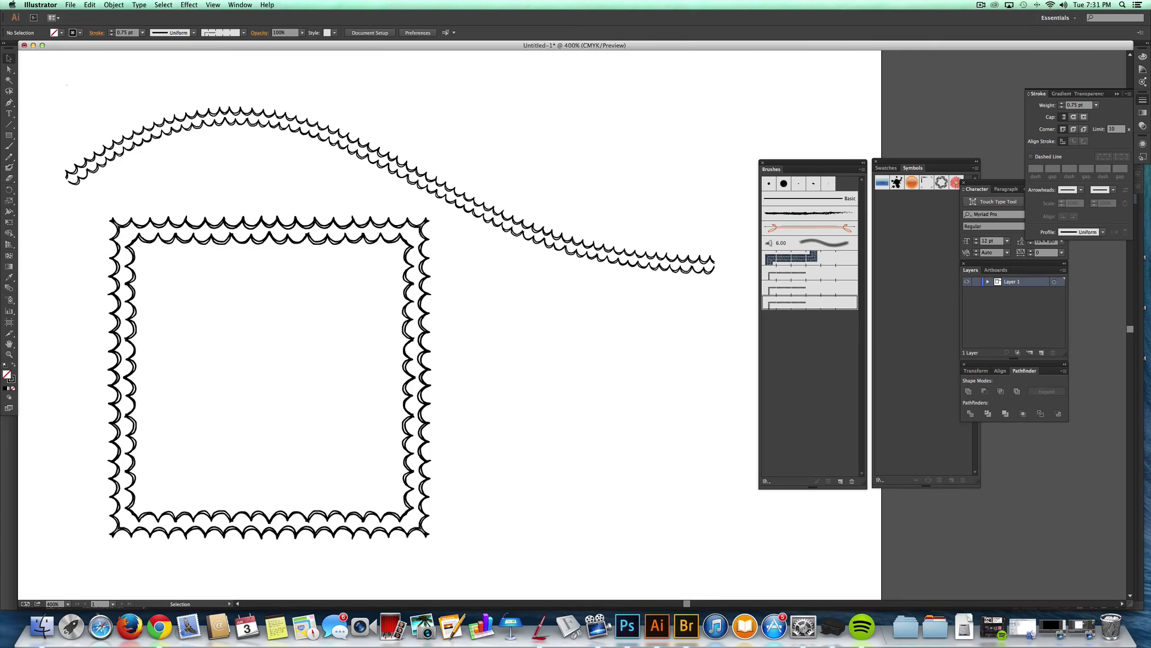